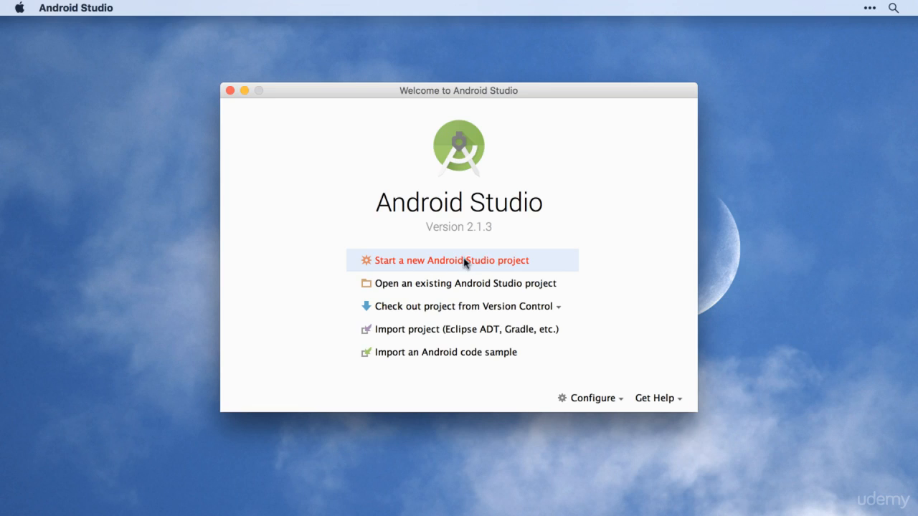
Start a new Android Studio project and name the application "Demo App".
{"action": "left_click", "coordinate": [465, 264]}
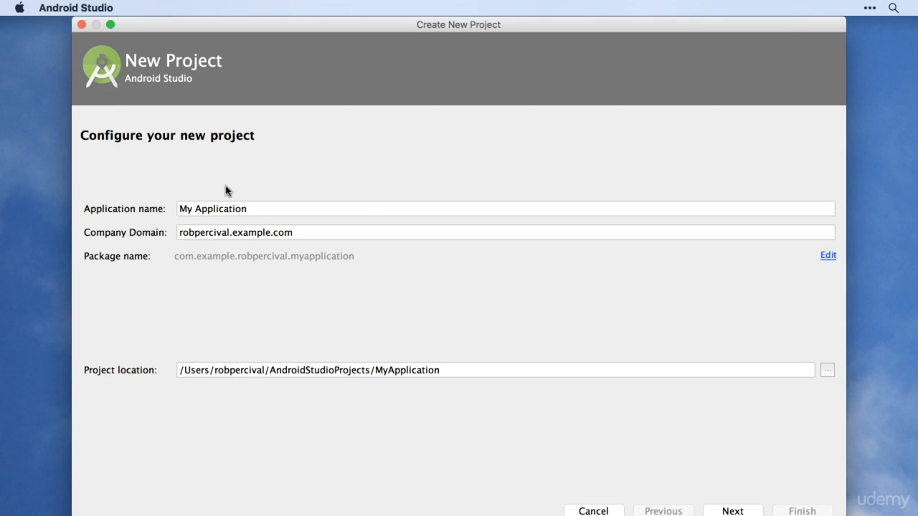
{"action": "left_click_drag", "start_coordinate": [245, 207], "coordinate": [184, 168]}
{"action": "type", "text": "Demm"}
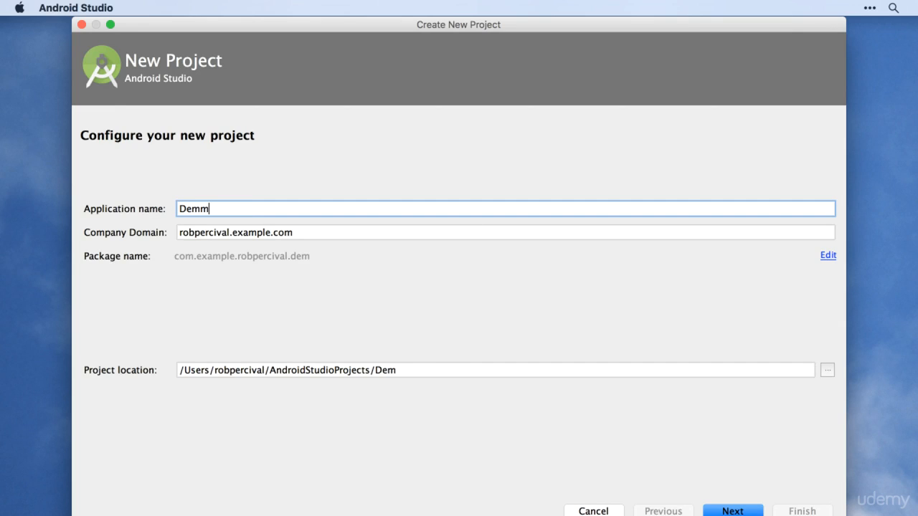
{"action": "key", "text": "BackSpace"}
{"action": "type", "text": "o App"}
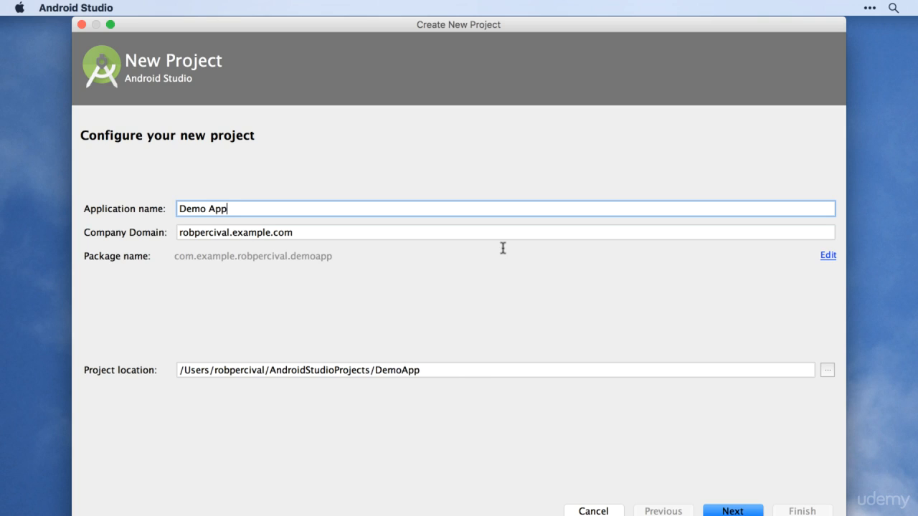
{"action": "key", "text": "super+a"}
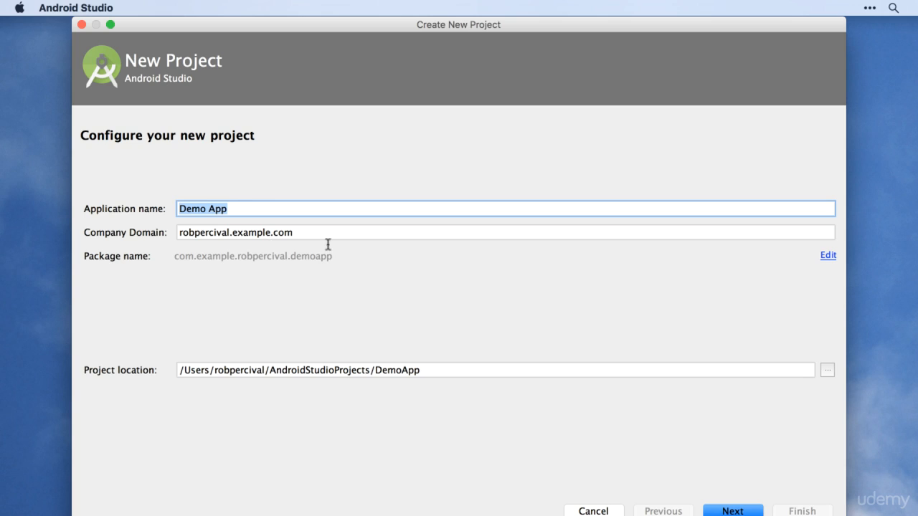
Remove the ".example" part from the company domain.
{"action": "left_click", "coordinate": [270, 231]}
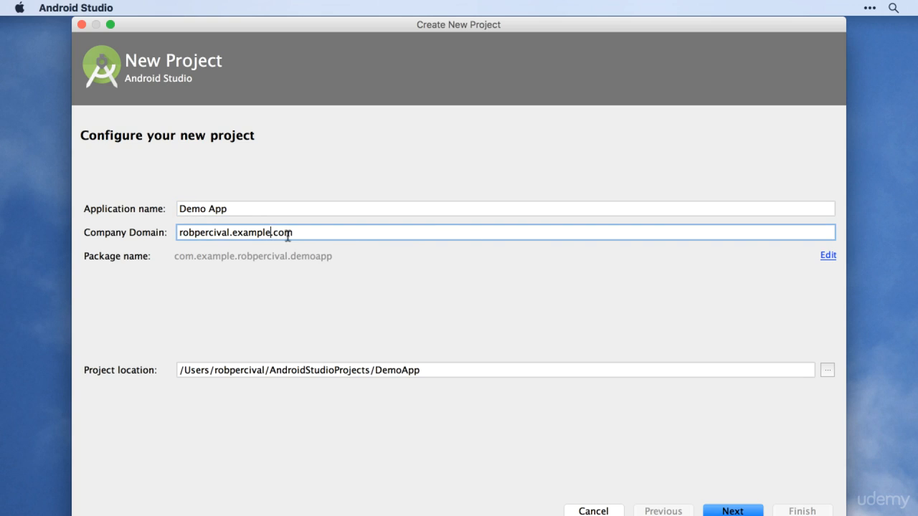
{"action": "left_click", "coordinate": [229, 231], "text": "shift"}
{"action": "key", "text": "BackSpace"}
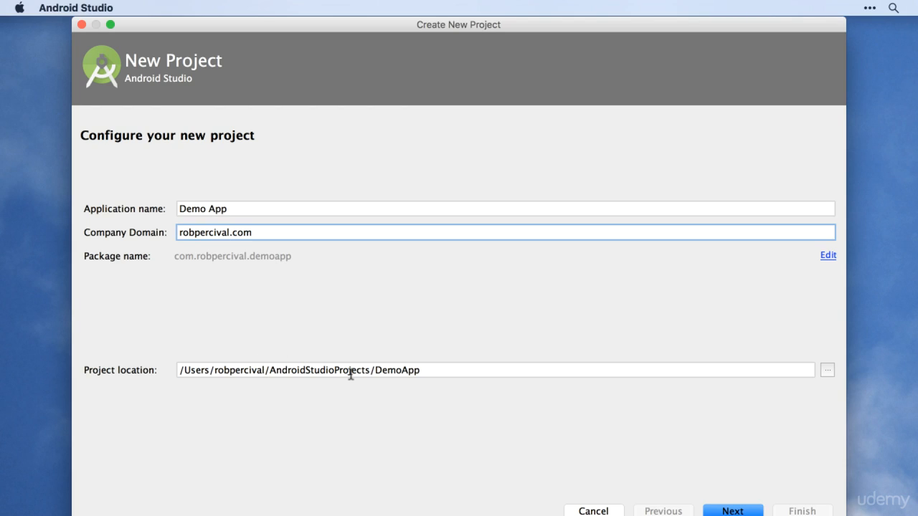
Look at the folder choices for the project location, keep the default path and continue to the target device settings.
{"action": "left_click", "coordinate": [827, 371]}
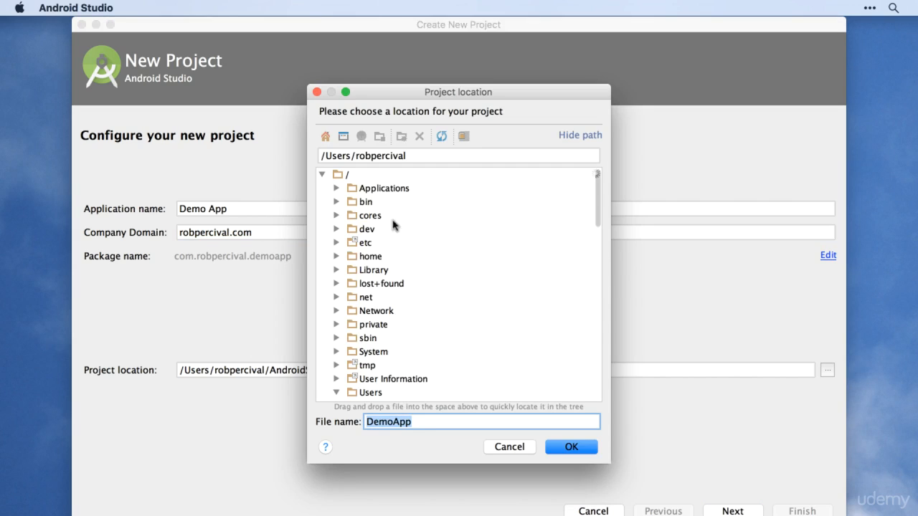
{"action": "left_click", "coordinate": [510, 447]}
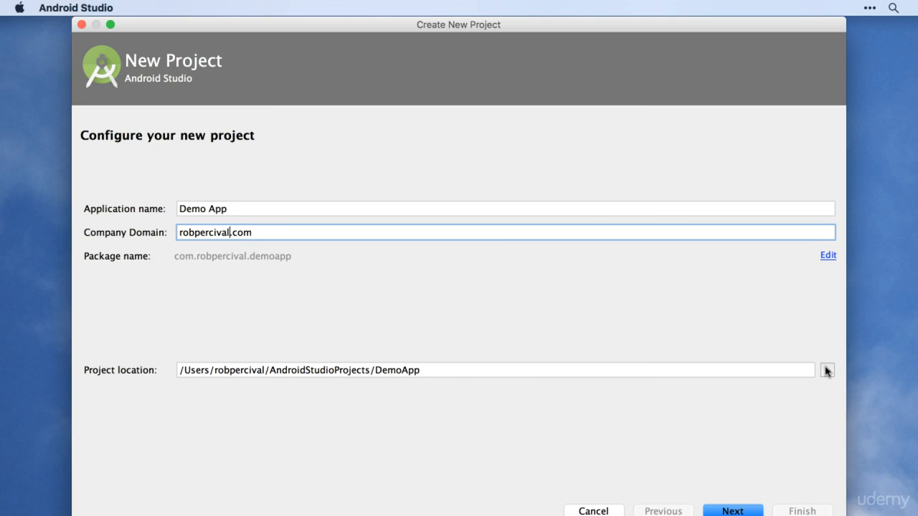
{"action": "left_click", "coordinate": [735, 512]}
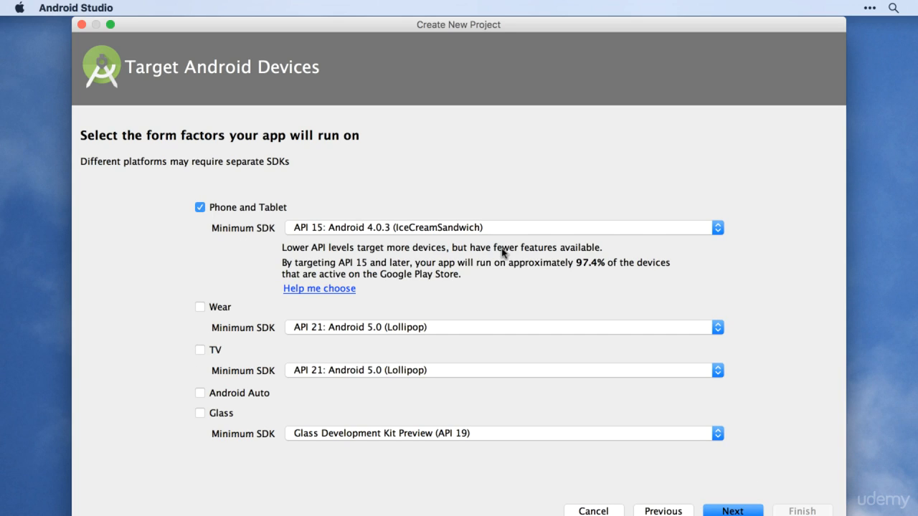
Set the Phone and Tablet minimum SDK to API 24: Android 7.0 (Nougat).
{"action": "left_click", "coordinate": [550, 229]}
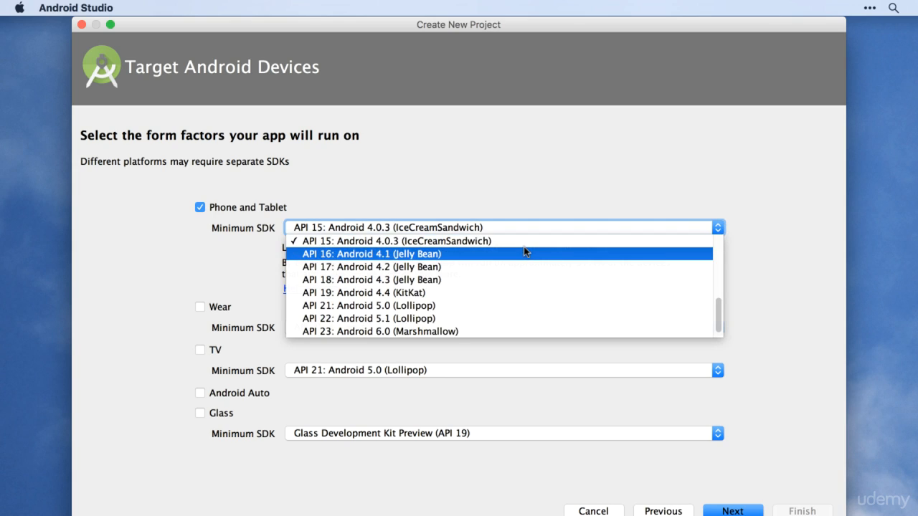
{"action": "scroll", "coordinate": [525, 250], "scroll_direction": "down", "scroll_amount": 1}
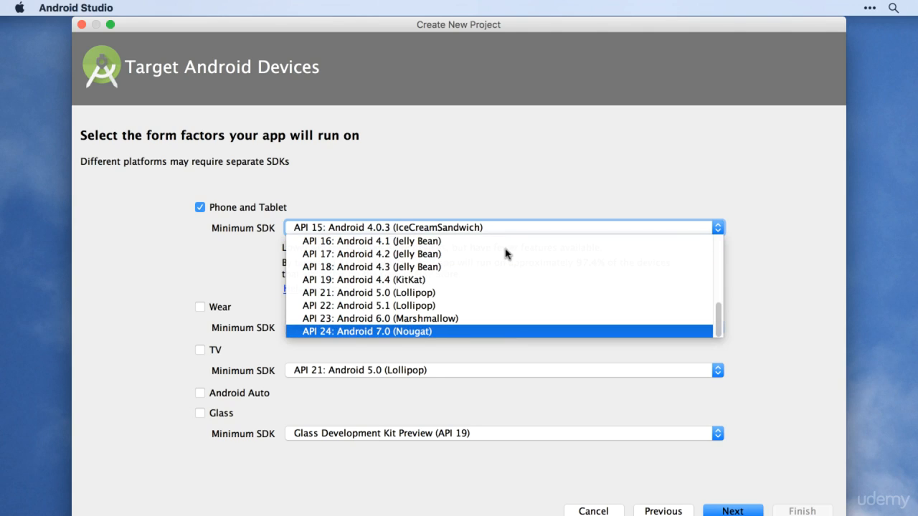
{"action": "key", "text": "Escape"}
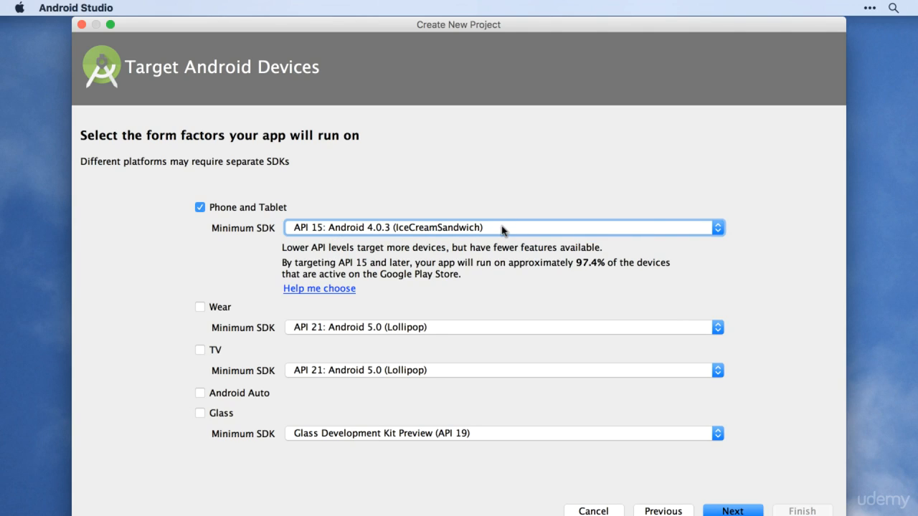
{"action": "left_click", "coordinate": [505, 230]}
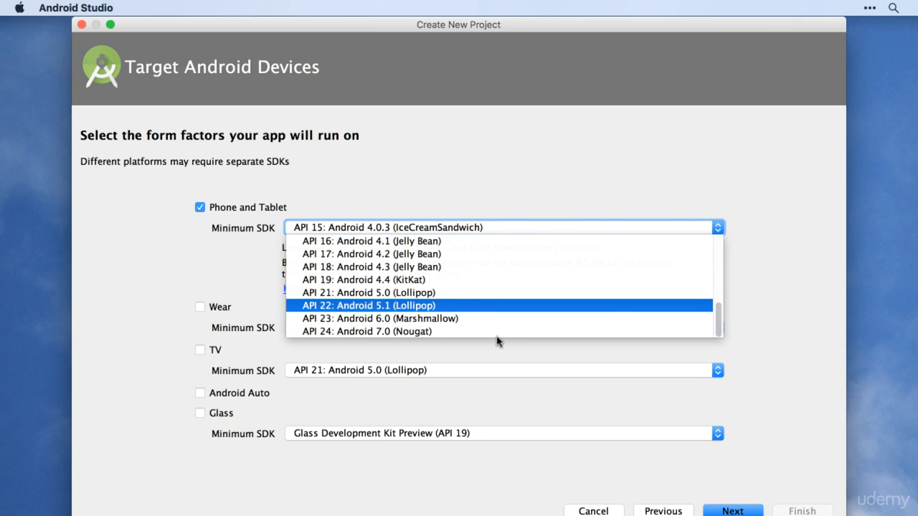
{"action": "left_click", "coordinate": [499, 338]}
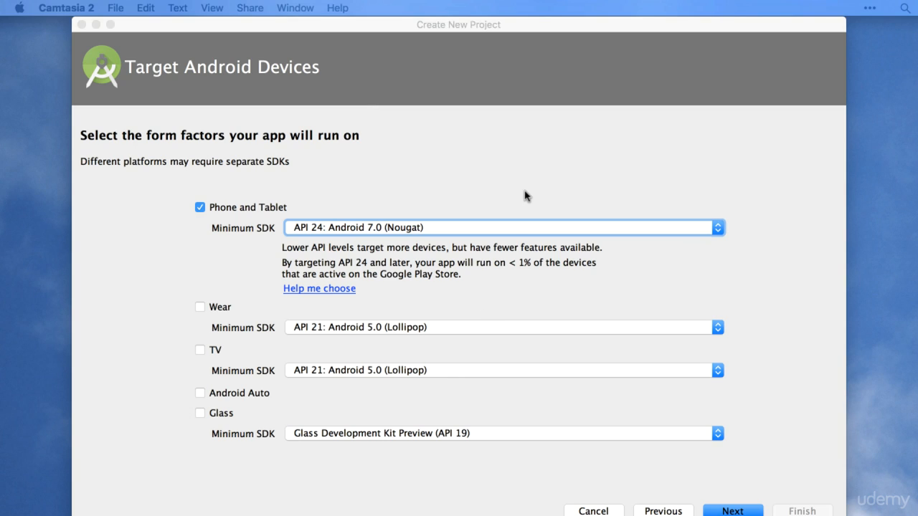
{"action": "left_click", "coordinate": [485, 316]}
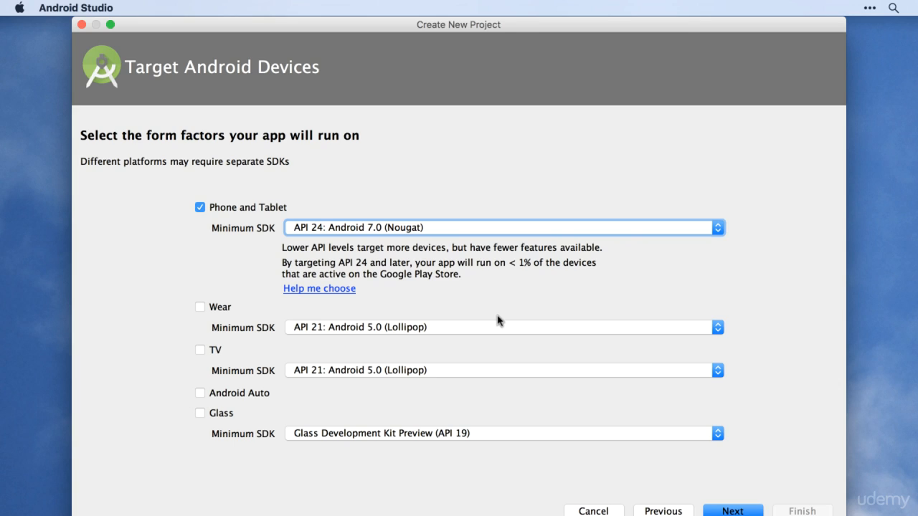
Set the Phone and Tablet minimum SDK to API 15: Android 4.0.3 (IceCreamSandwich) and continue to the activity templates.
{"action": "key", "text": "space"}
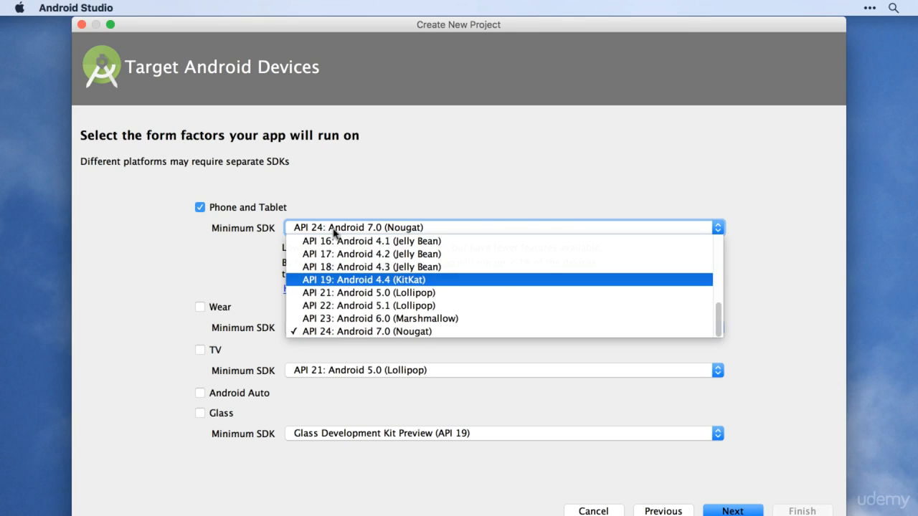
{"action": "scroll", "coordinate": [421, 260], "scroll_direction": "up", "scroll_amount": 5}
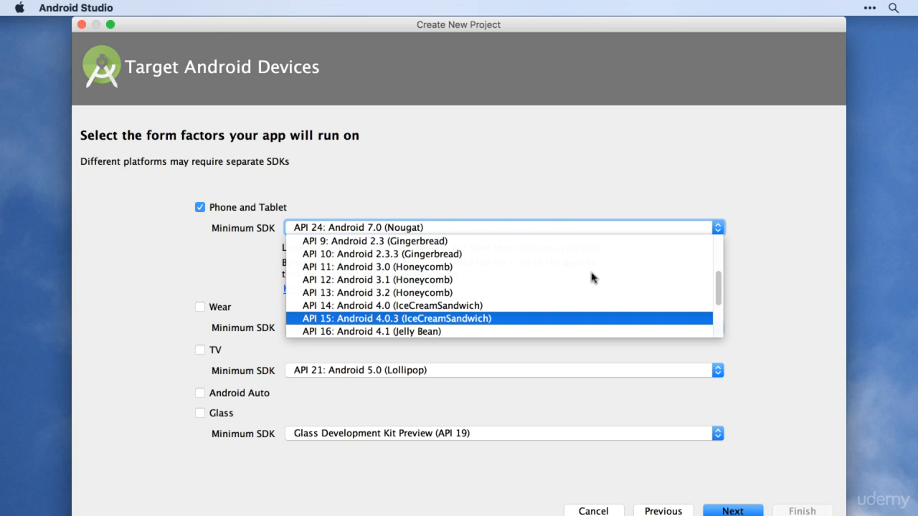
{"action": "key", "text": "Return"}
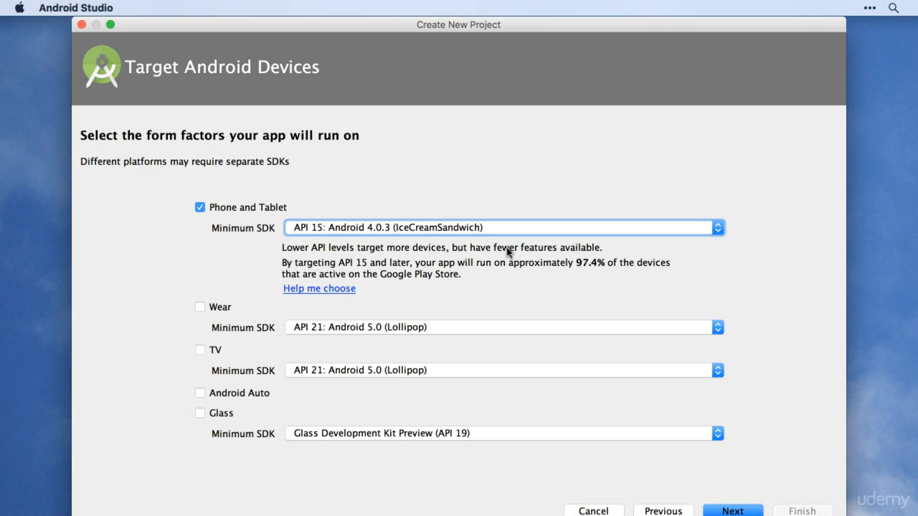
{"action": "key", "text": "Return"}
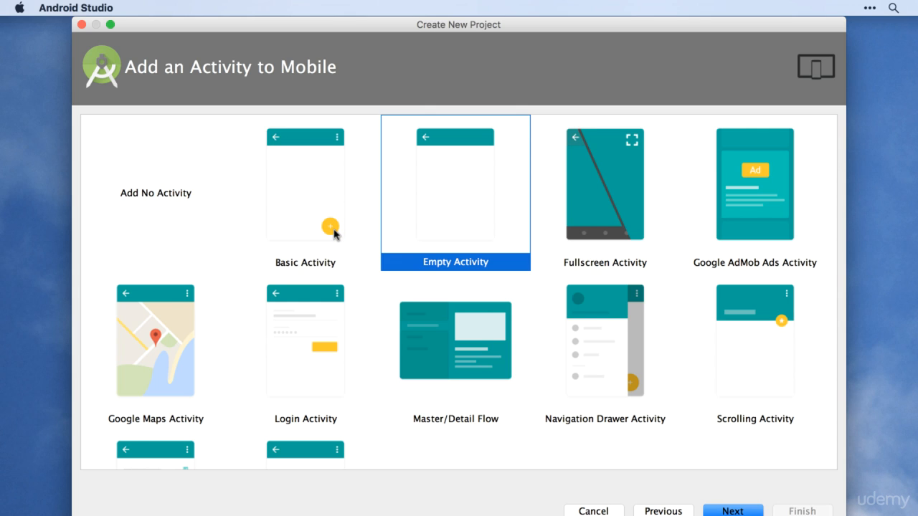
Choose the Empty Activity template and finish creating the project with the default activity name MainActivity and layout name activity_main.
{"action": "scroll", "coordinate": [480, 215], "scroll_direction": "down", "scroll_amount": 2}
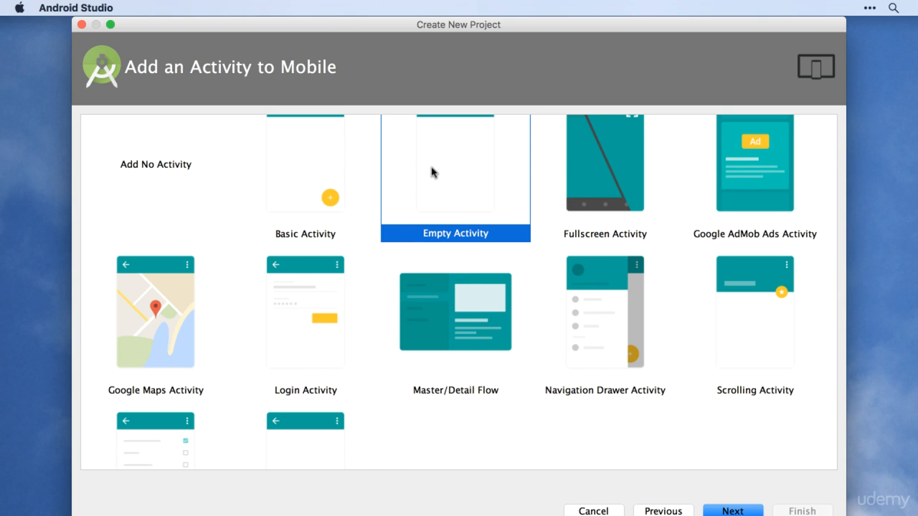
{"action": "scroll", "coordinate": [433, 172], "scroll_direction": "up", "scroll_amount": 2}
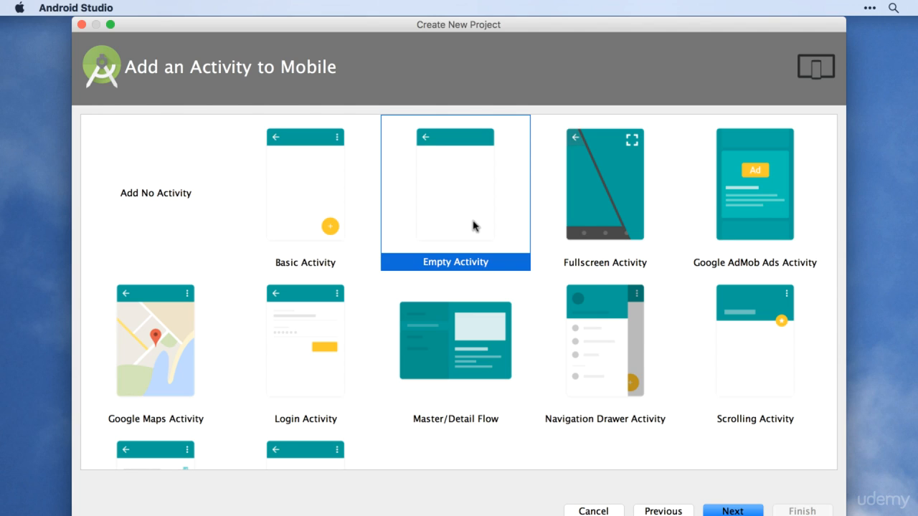
{"action": "scroll", "coordinate": [731, 508], "scroll_direction": "down", "scroll_amount": 1}
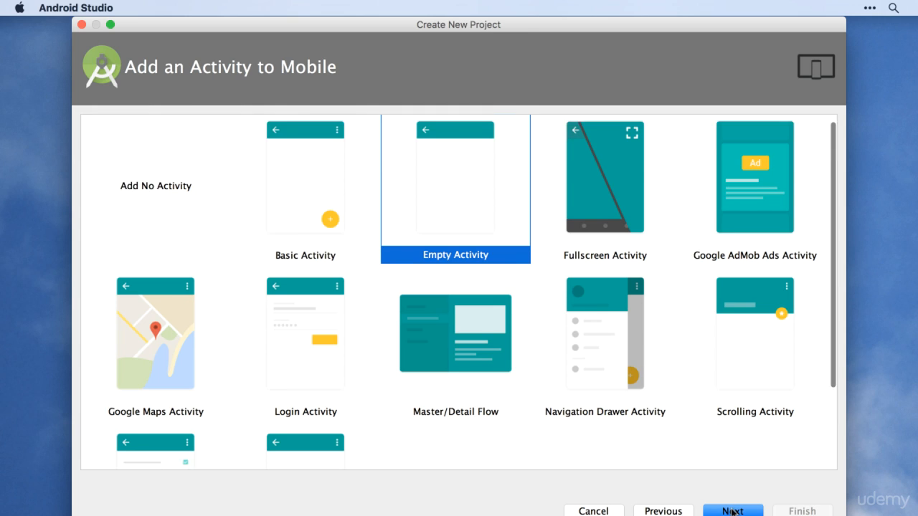
{"action": "scroll", "coordinate": [731, 511], "scroll_direction": "down", "scroll_amount": 5}
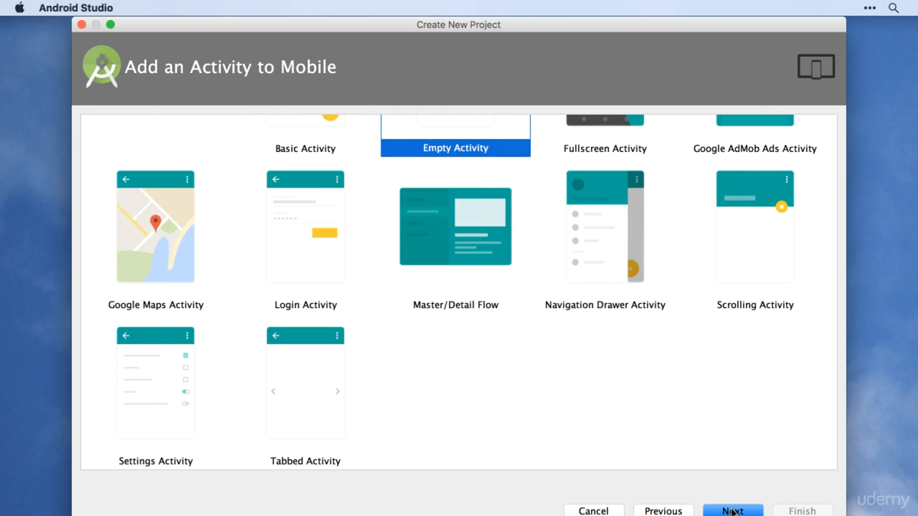
{"action": "scroll", "coordinate": [732, 511], "scroll_direction": "up", "scroll_amount": 5}
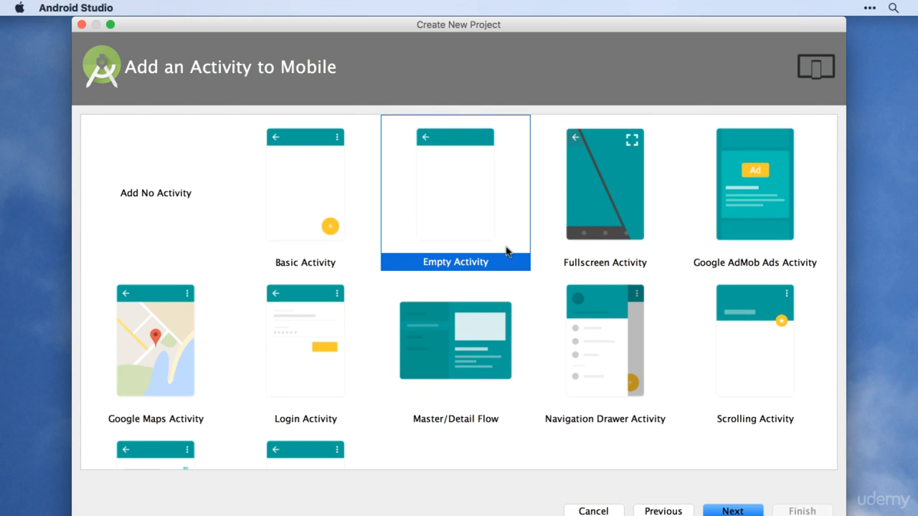
{"action": "double_click", "coordinate": [441, 251]}
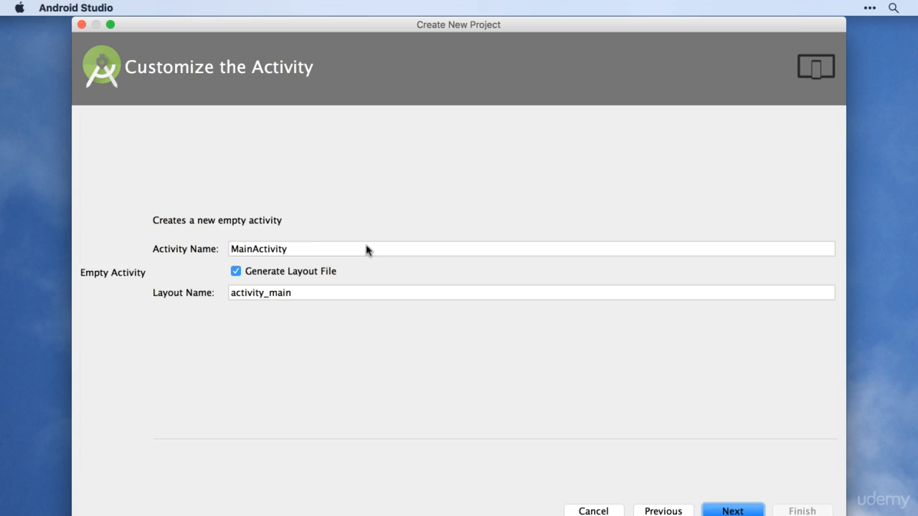
{"action": "left_click", "coordinate": [406, 237]}
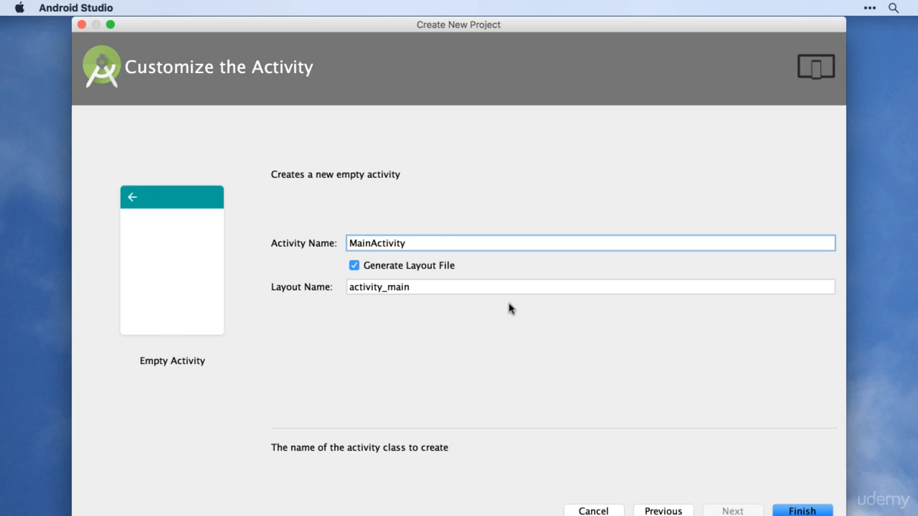
{"action": "left_click", "coordinate": [793, 511]}
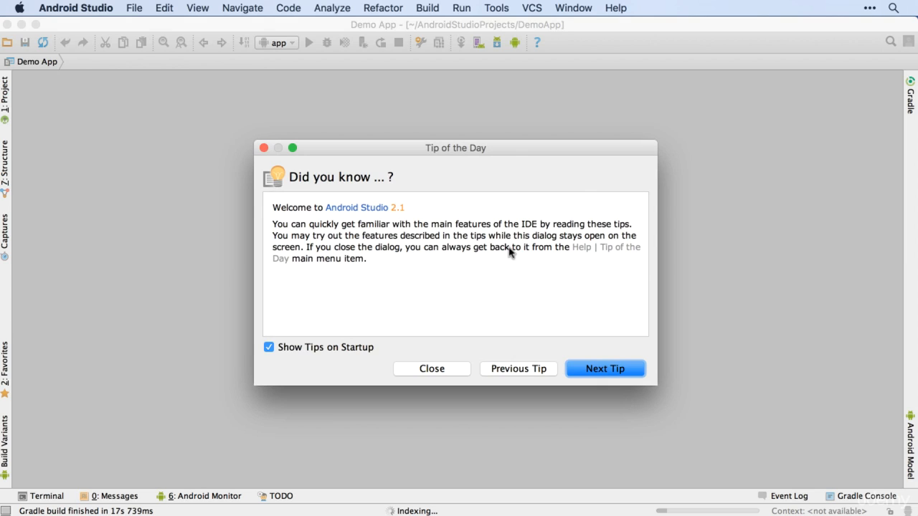
Turn off showing tips on startup and close the Tip of the Day.
{"action": "key", "text": "Tab"}
{"action": "key", "text": "space"}
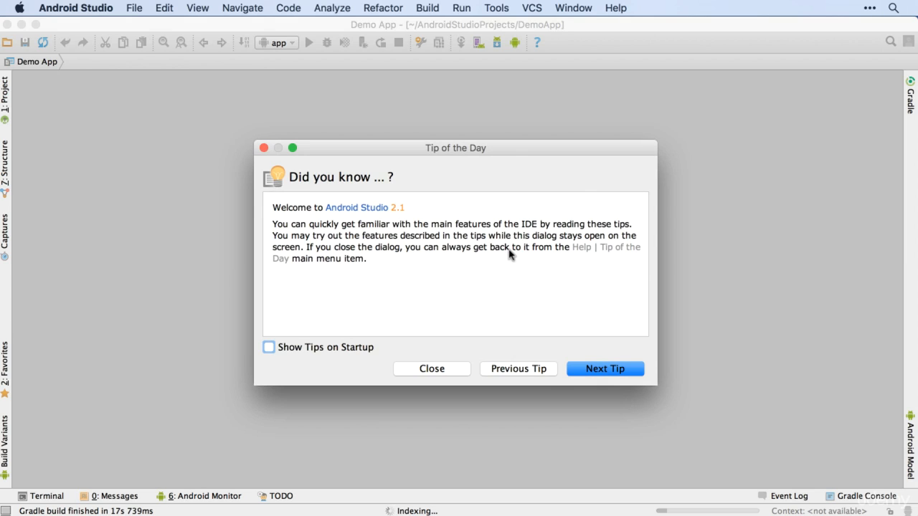
{"action": "key", "text": "Escape"}
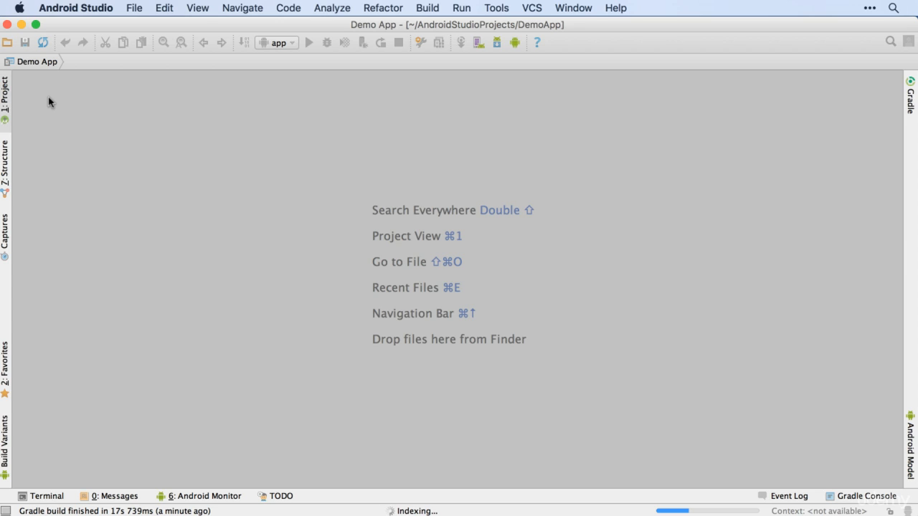
Show the project's file tree and open AndroidManifest.xml from the app module's manifests folder.
{"action": "key", "text": "super+1"}
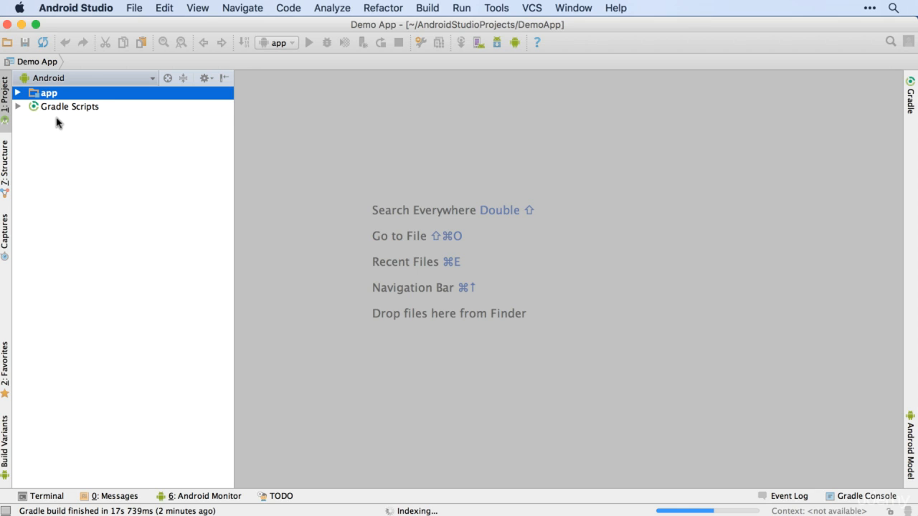
{"action": "key", "text": "Down"}
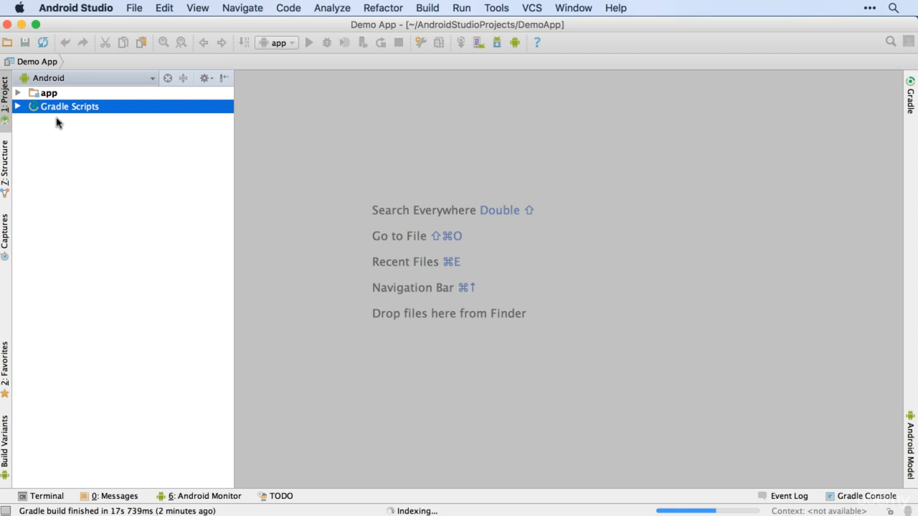
{"action": "key", "text": "super+Tab"}
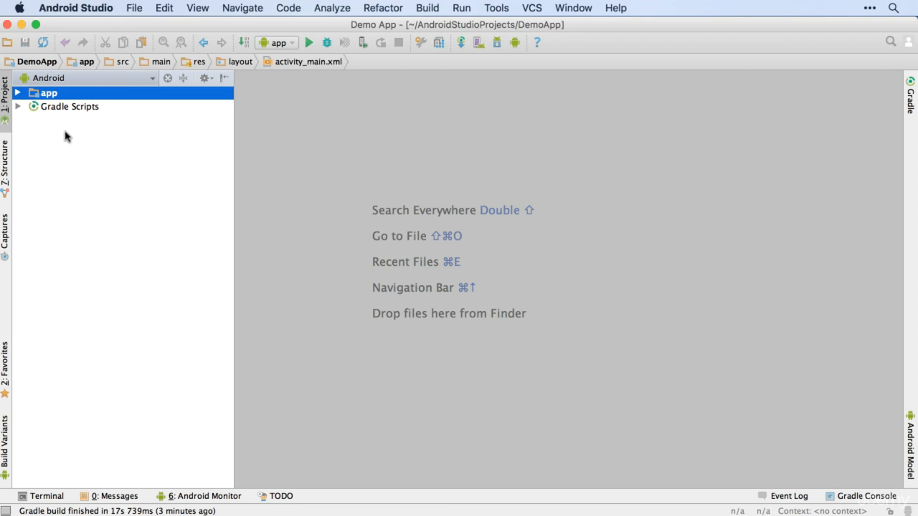
{"action": "key", "text": "Right"}
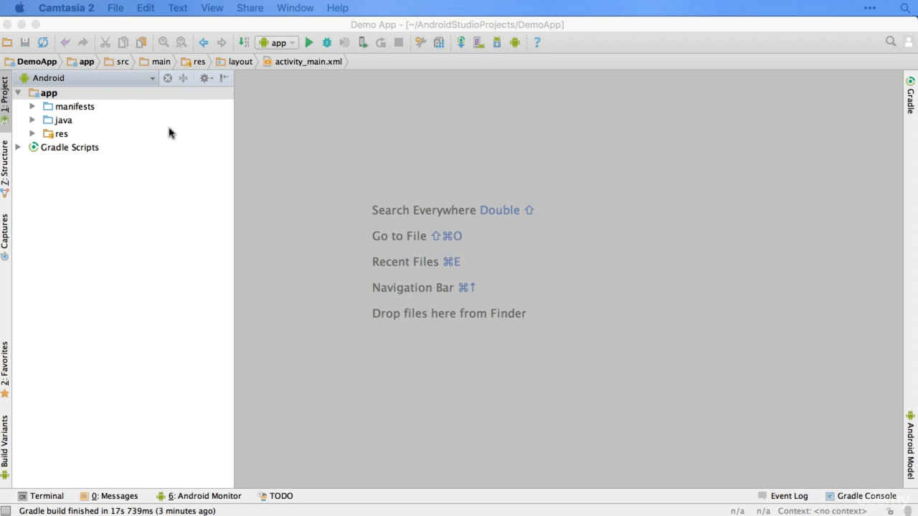
{"action": "left_click", "coordinate": [135, 120]}
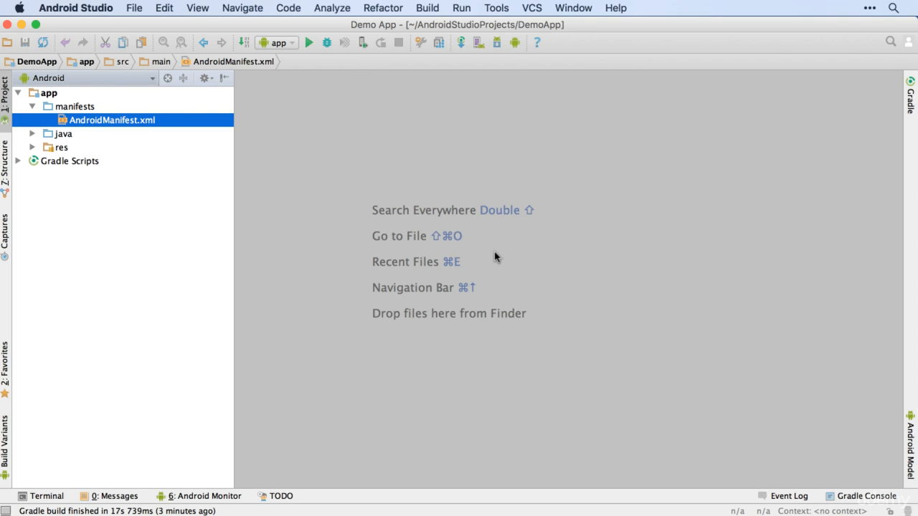
{"action": "key", "text": "Return"}
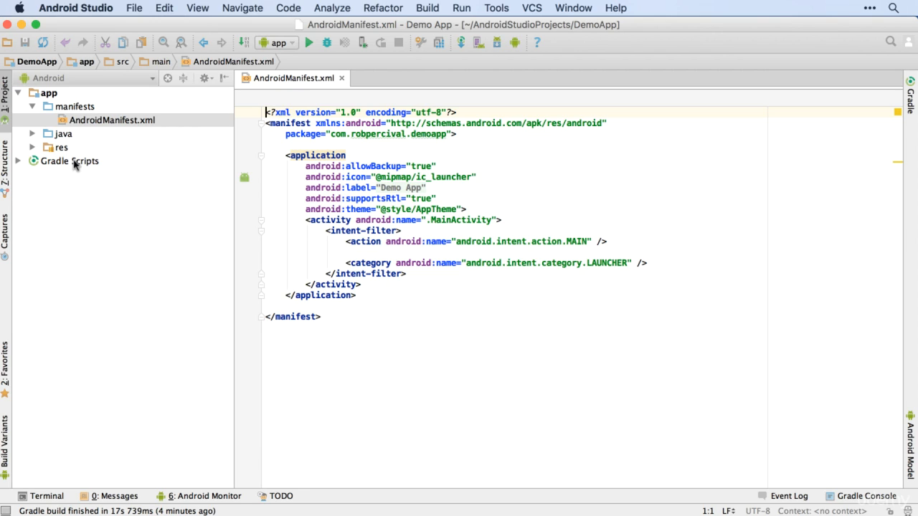
Expand the java folder and the app's main package, and open the MainActivity class.
{"action": "left_click", "coordinate": [87, 205]}
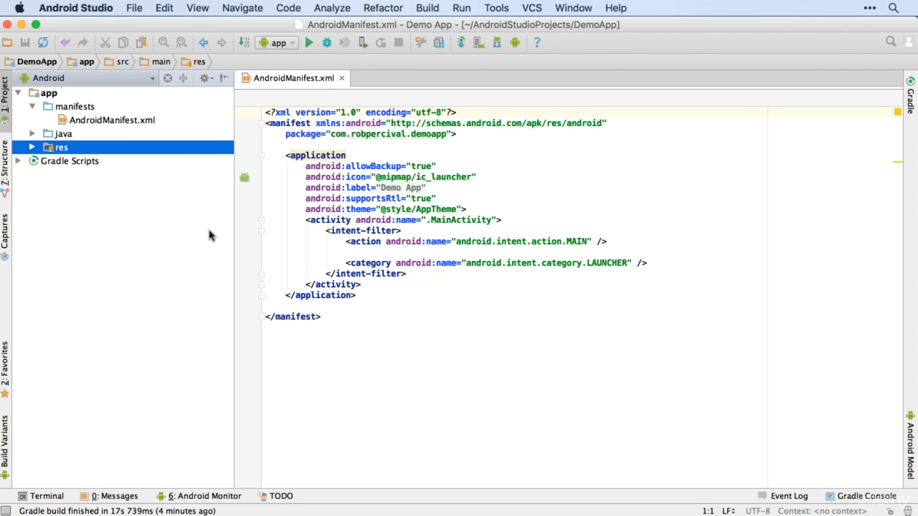
{"action": "key", "text": "Right"}
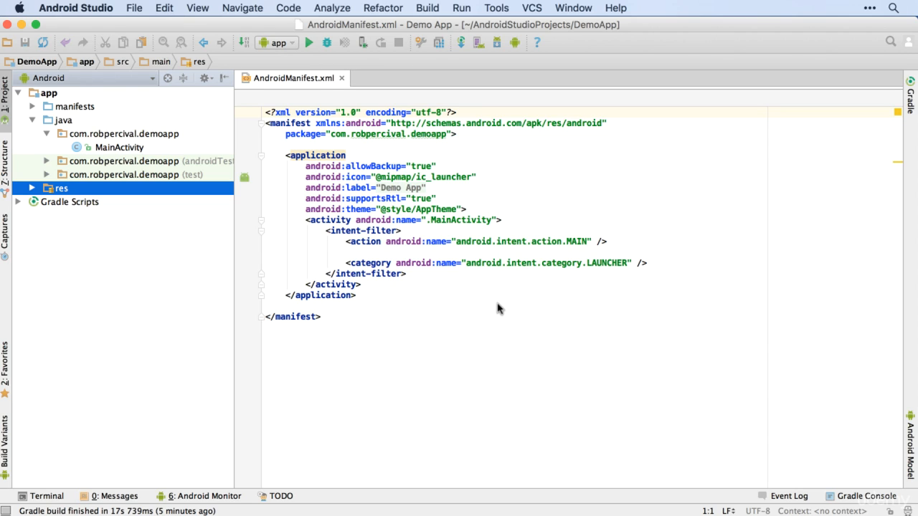
{"action": "left_click", "coordinate": [438, 221], "text": "super"}
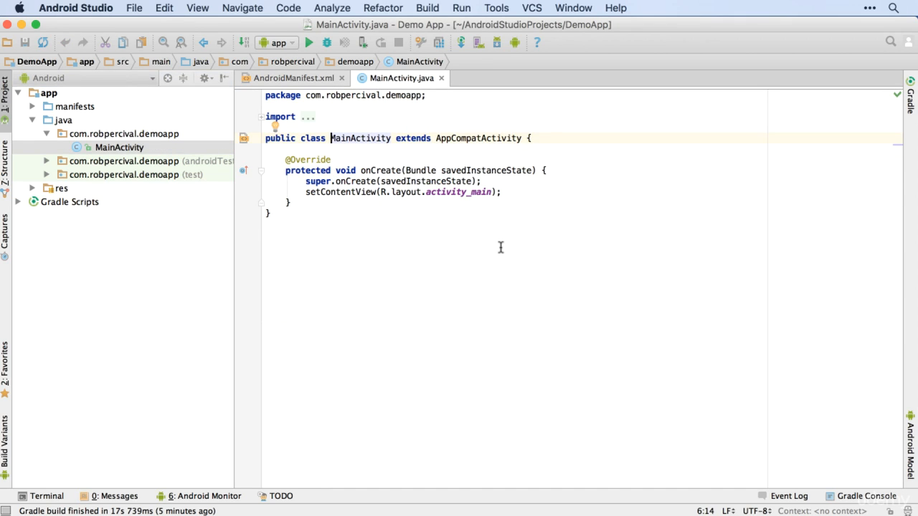
{"action": "key", "text": "alt+super+2"}
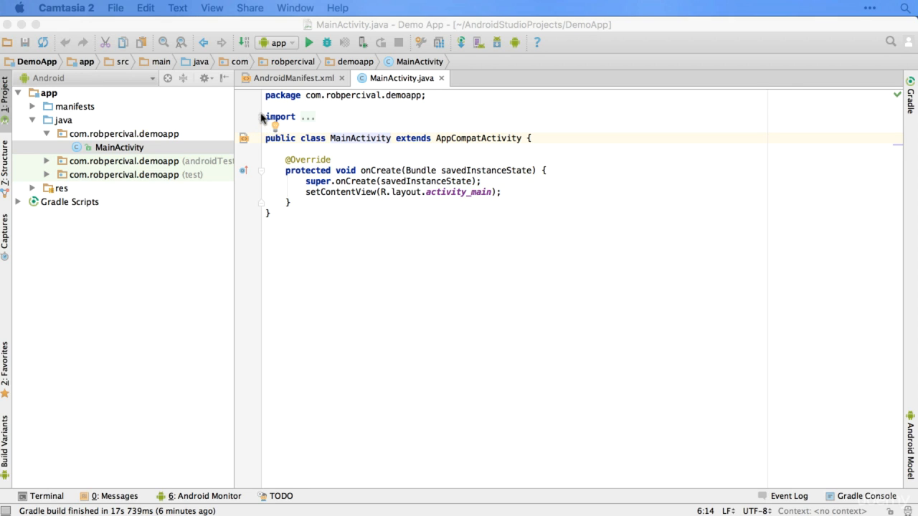
Expand the collapsed import statements in MainActivity.java and place the cursor at AppCompatActivity in the first import.
{"action": "left_click", "coordinate": [303, 118]}
{"action": "key", "text": "super+plus"}
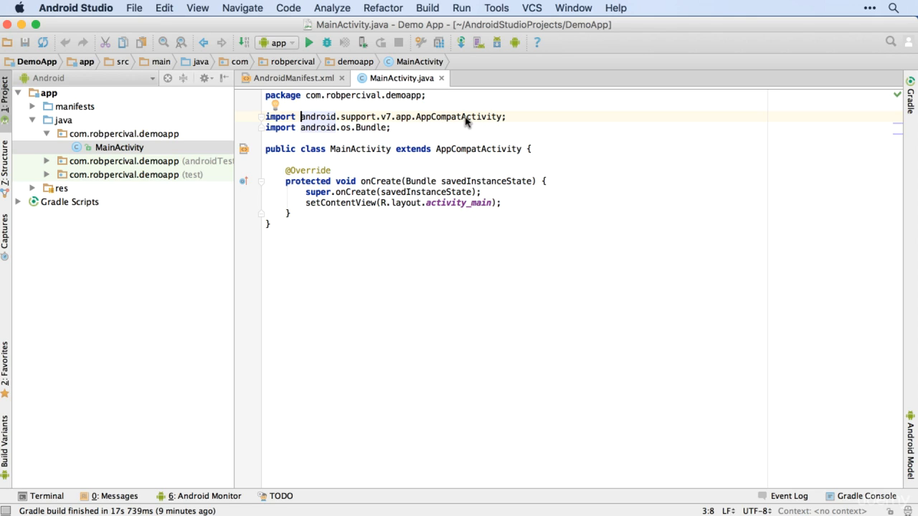
{"action": "left_click", "coordinate": [418, 117]}
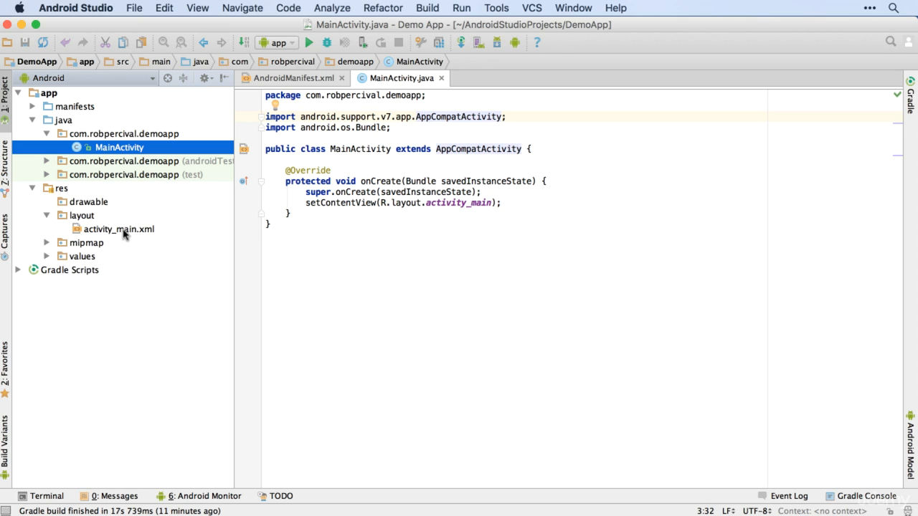
Open activity_main.xml from the layout folder under res.
{"action": "left_click", "coordinate": [125, 233]}
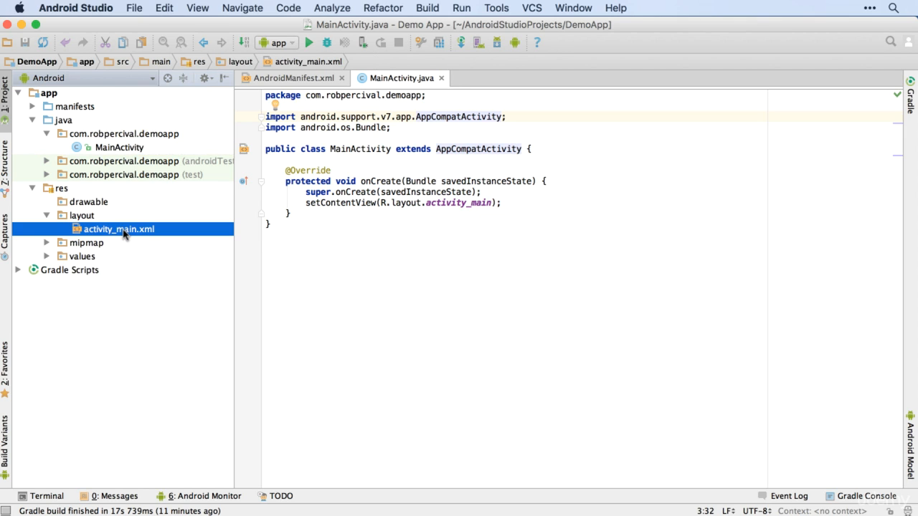
{"action": "double_click", "coordinate": [123, 233]}
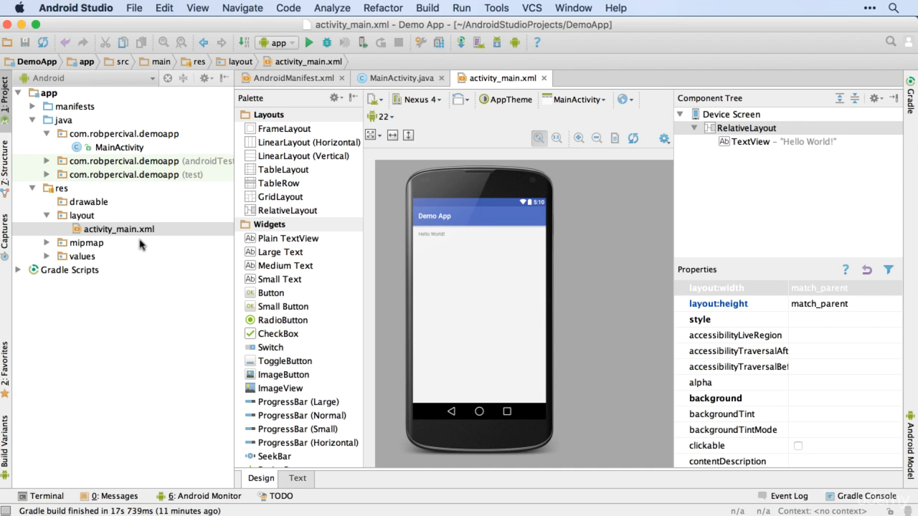
{"action": "key", "text": "alt+super+2"}
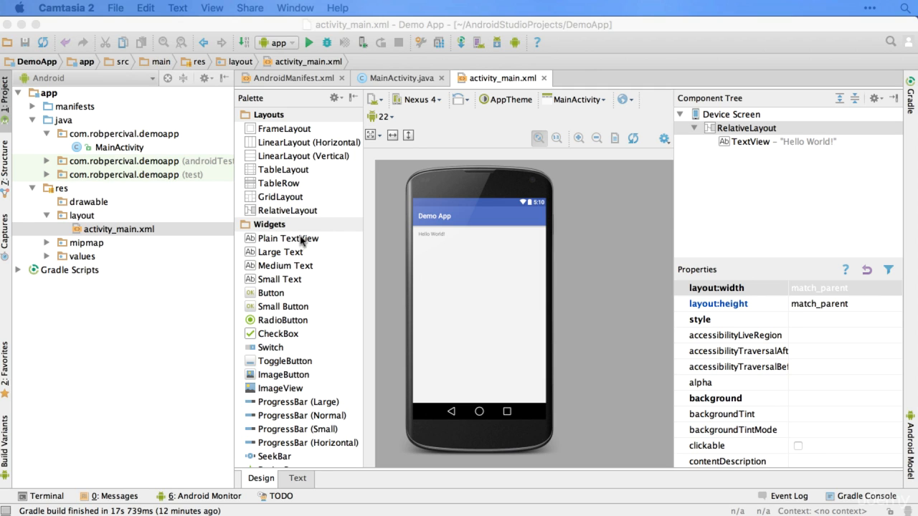
Look through the layout designer's palette of components, from Layouts and Widgets to the Expert and Custom groups.
{"action": "scroll", "coordinate": [303, 244], "scroll_direction": "down", "scroll_amount": 3}
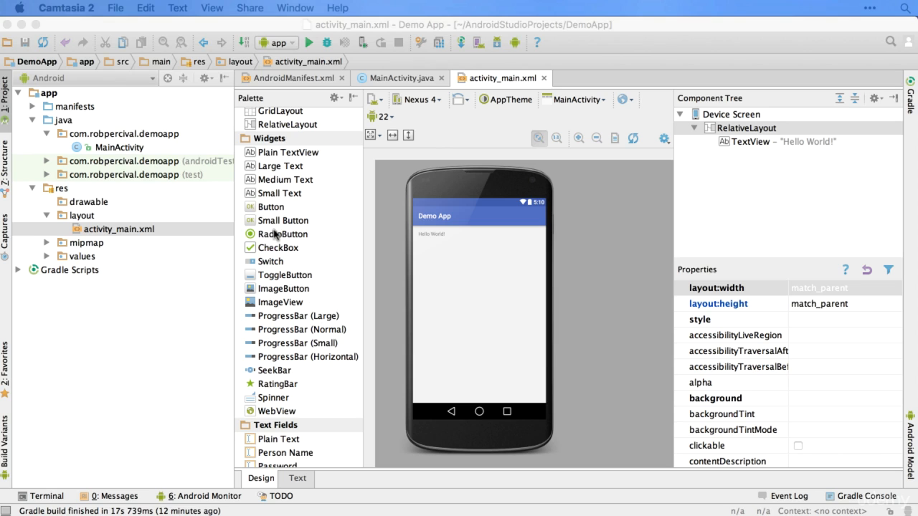
{"action": "scroll", "coordinate": [294, 234], "scroll_direction": "down", "scroll_amount": 5}
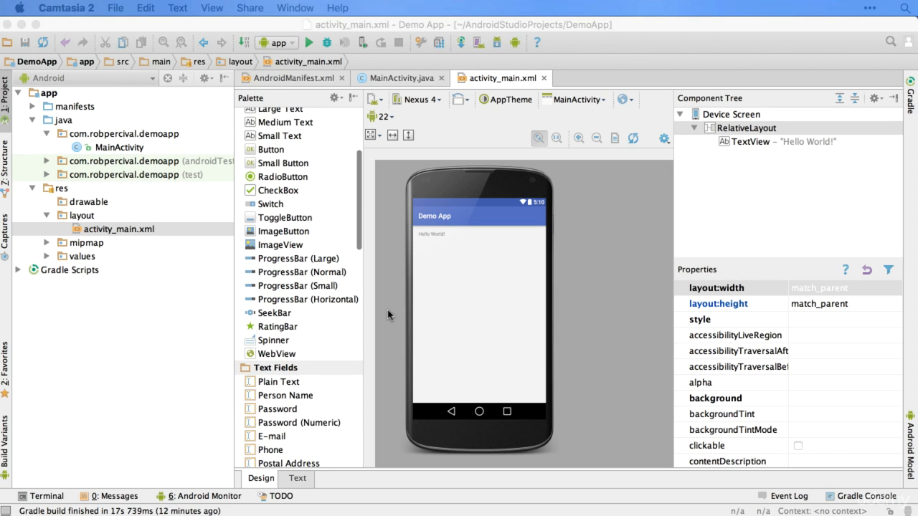
{"action": "scroll", "coordinate": [321, 273], "scroll_direction": "down", "scroll_amount": 3}
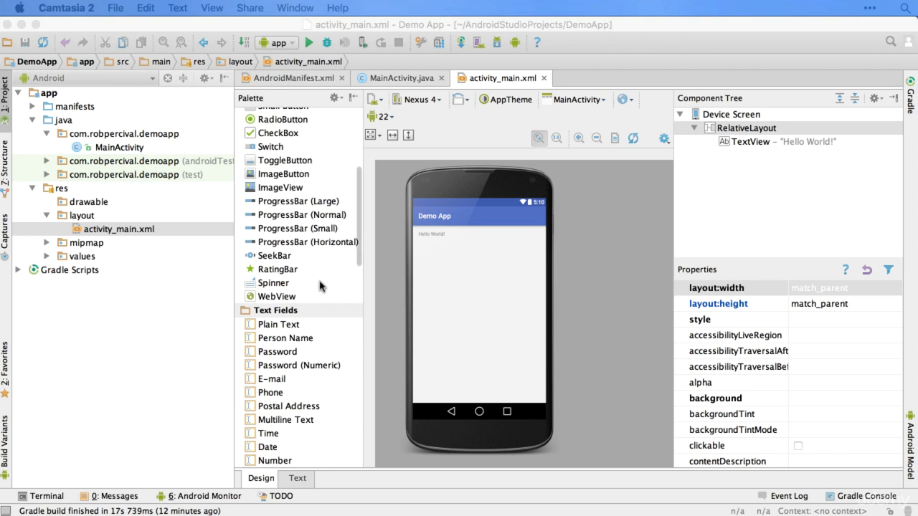
{"action": "scroll", "coordinate": [337, 251], "scroll_direction": "down", "scroll_amount": 6}
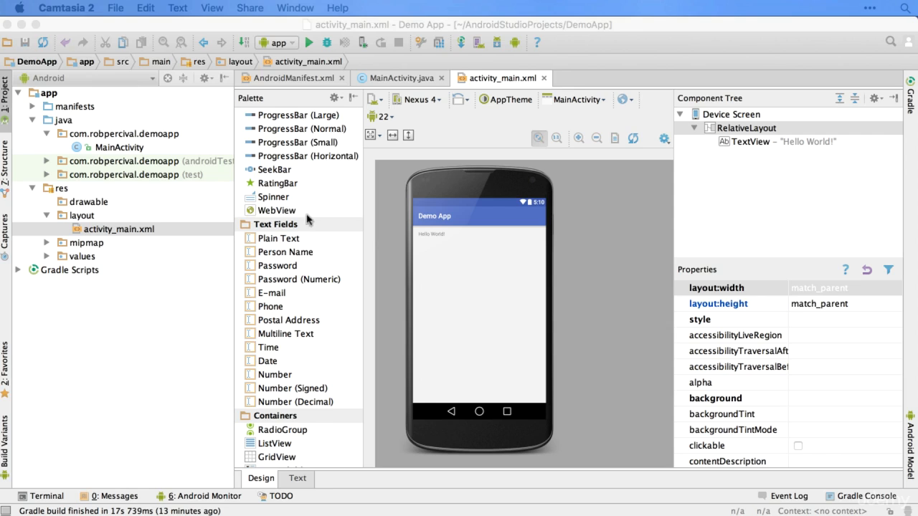
{"action": "scroll", "coordinate": [315, 273], "scroll_direction": "down", "scroll_amount": 6}
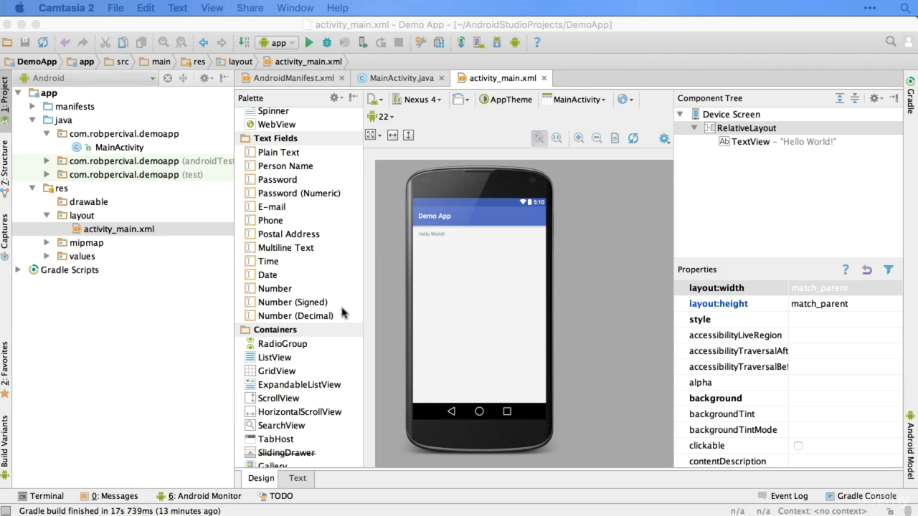
{"action": "scroll", "coordinate": [342, 313], "scroll_direction": "down", "scroll_amount": 11}
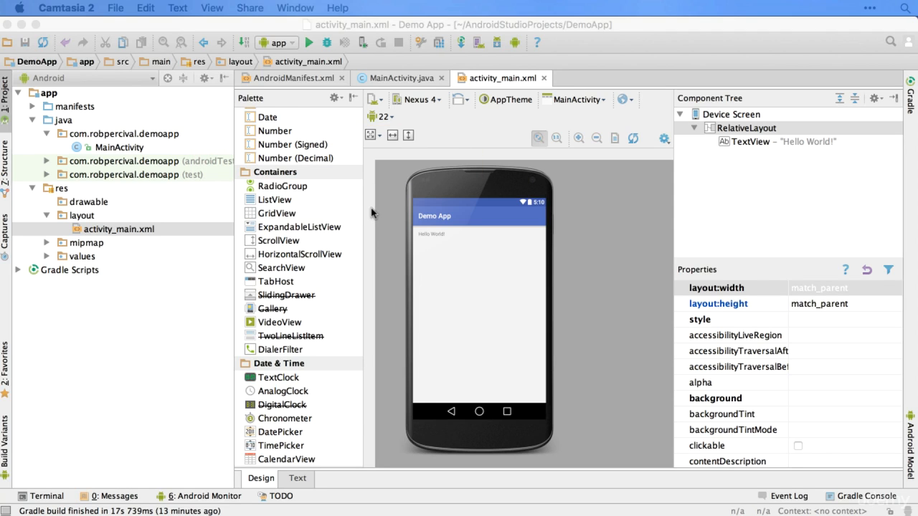
{"action": "scroll", "coordinate": [338, 205], "scroll_direction": "down", "scroll_amount": 12}
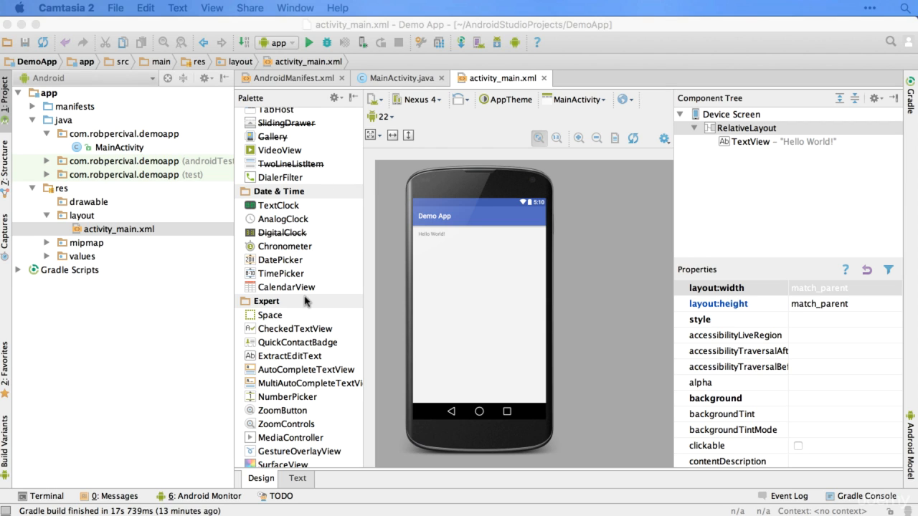
{"action": "scroll", "coordinate": [286, 287], "scroll_direction": "down", "scroll_amount": 10}
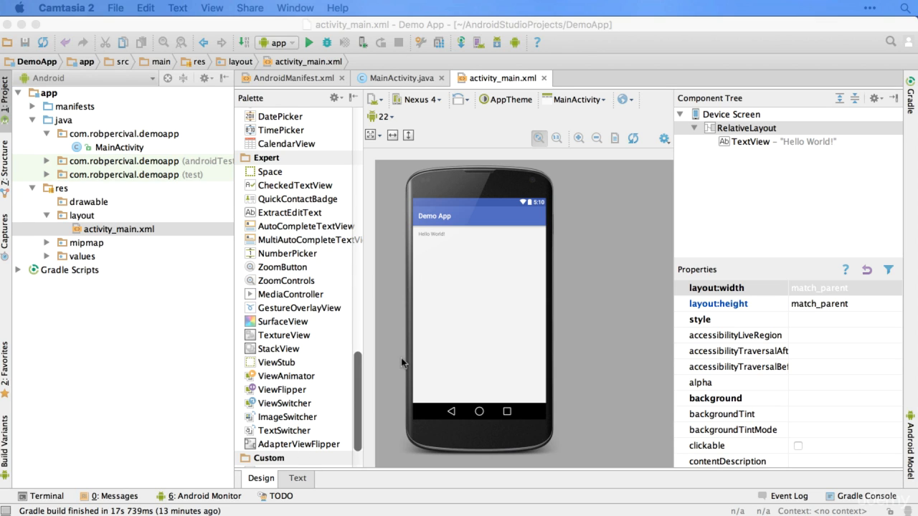
{"action": "scroll", "coordinate": [305, 448], "scroll_direction": "down", "scroll_amount": 3}
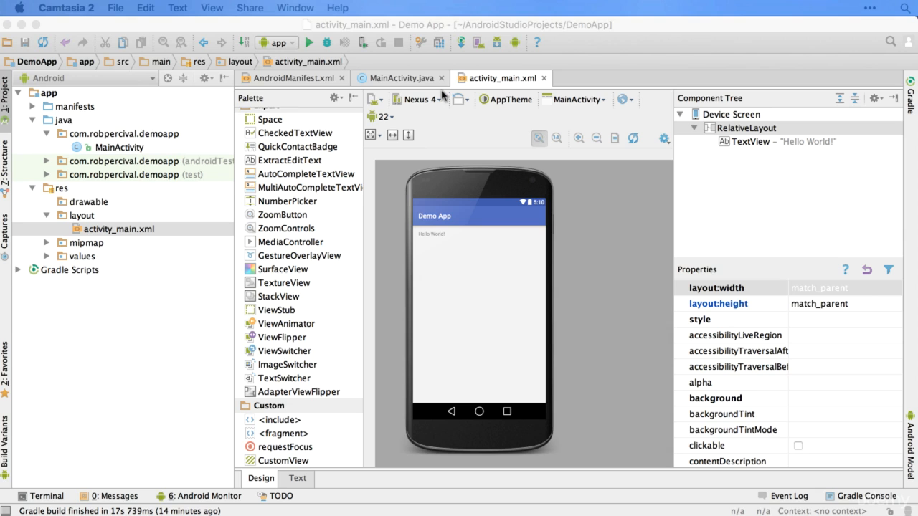
{"action": "scroll", "coordinate": [442, 101], "scroll_direction": "up", "scroll_amount": 10}
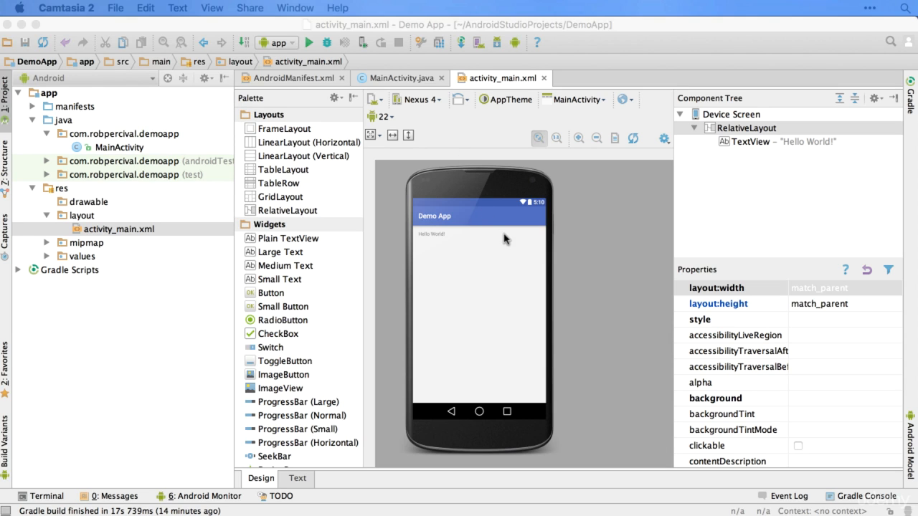
Switch the layout preview device to Nexus 10 (10.1", 2560 × 1600: xhdpi) and set its orientation to Portrait.
{"action": "left_click", "coordinate": [526, 277]}
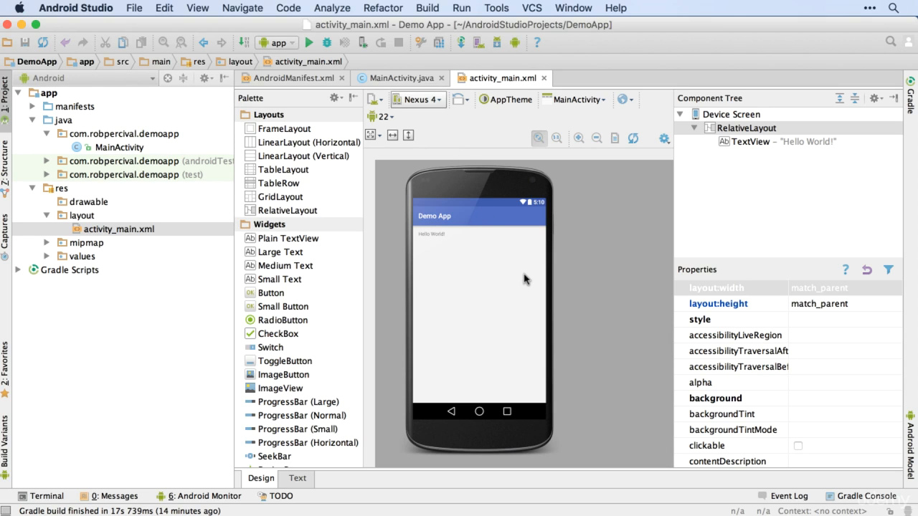
{"action": "key", "text": "space"}
{"action": "key", "text": "space"}
{"action": "key", "text": "space"}
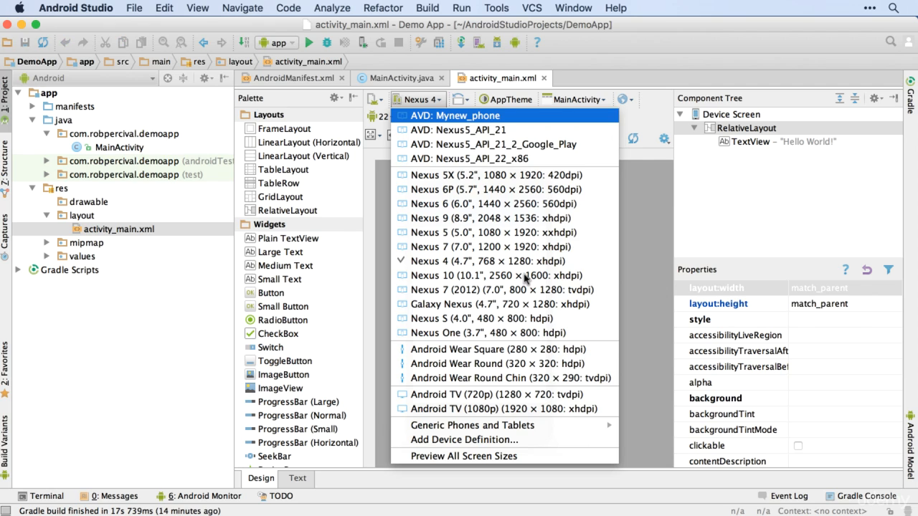
{"action": "key", "text": "Down"}
{"action": "key", "text": "Down"}
{"action": "key", "text": "Down"}
{"action": "key", "text": "Down"}
{"action": "key", "text": "Down"}
{"action": "key", "text": "Down"}
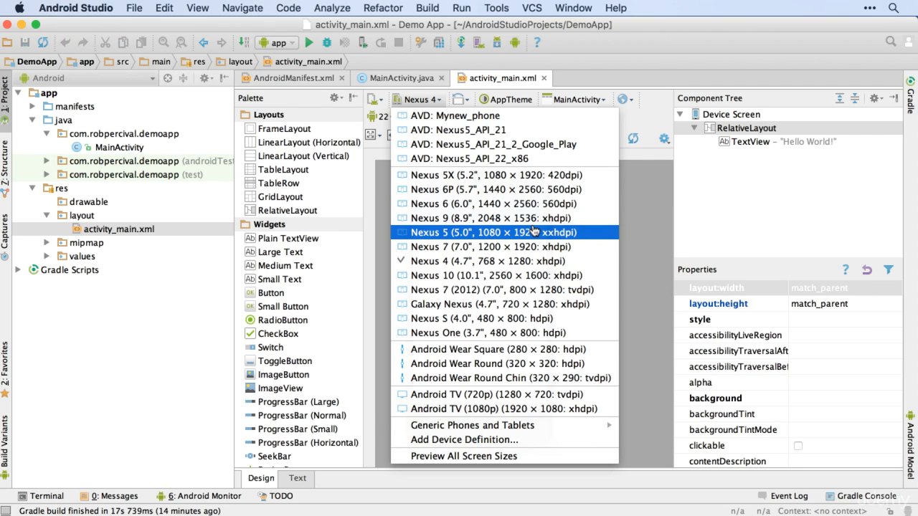
{"action": "key", "text": "Down"}
{"action": "key", "text": "Down"}
{"action": "key", "text": "Down"}
{"action": "key", "text": "Return"}
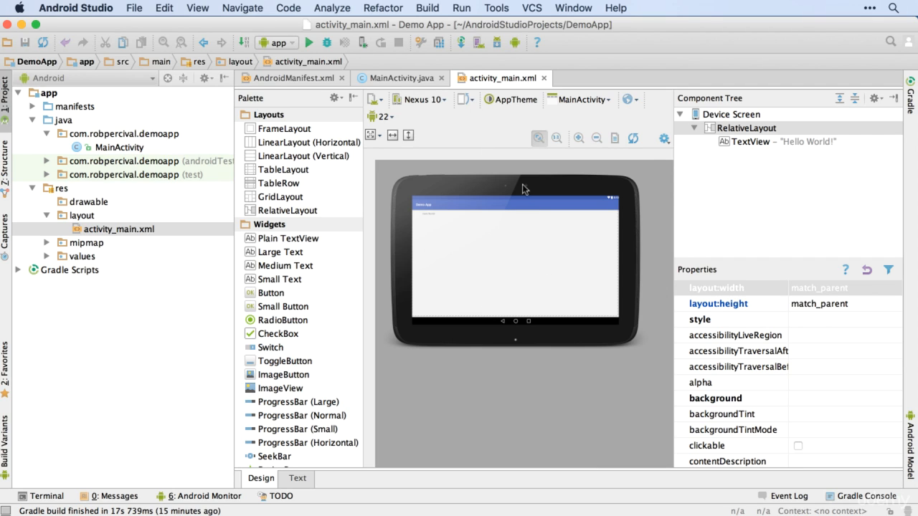
{"action": "left_click", "coordinate": [474, 102]}
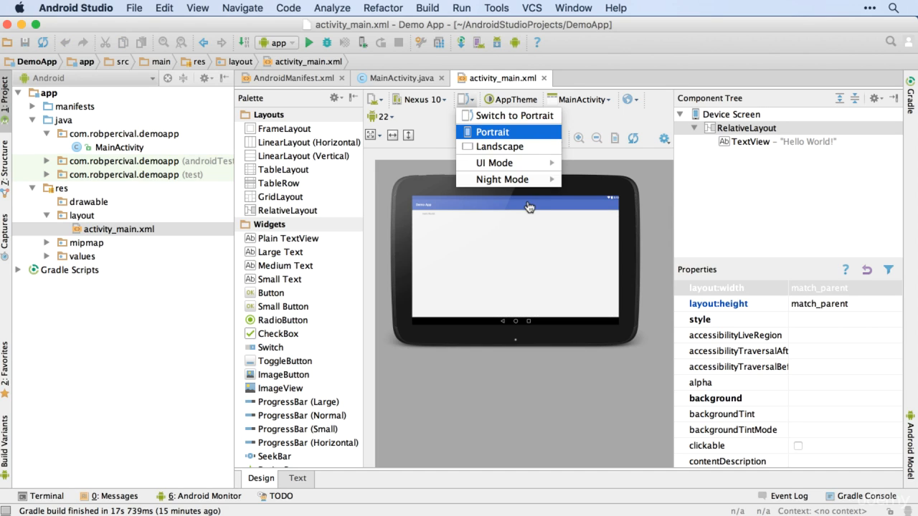
{"action": "left_click", "coordinate": [503, 132]}
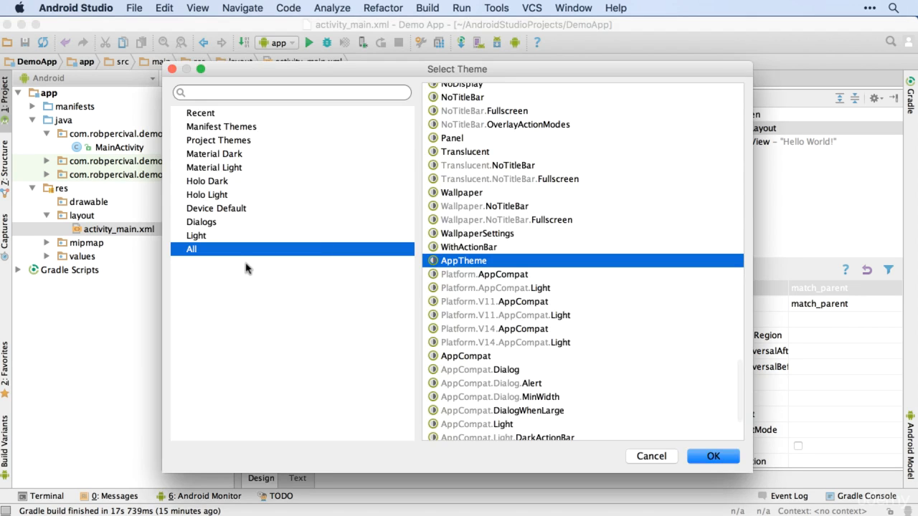
Browse the list of all themes for the layout preview and close it with AppTheme selected.
{"action": "scroll", "coordinate": [583, 261], "scroll_direction": "up", "scroll_amount": 15}
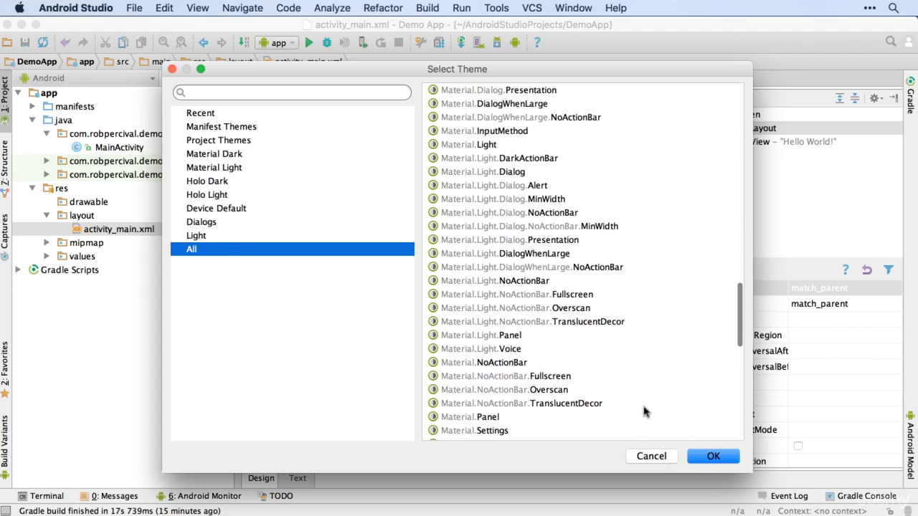
{"action": "scroll", "coordinate": [602, 147], "scroll_direction": "down", "scroll_amount": 5}
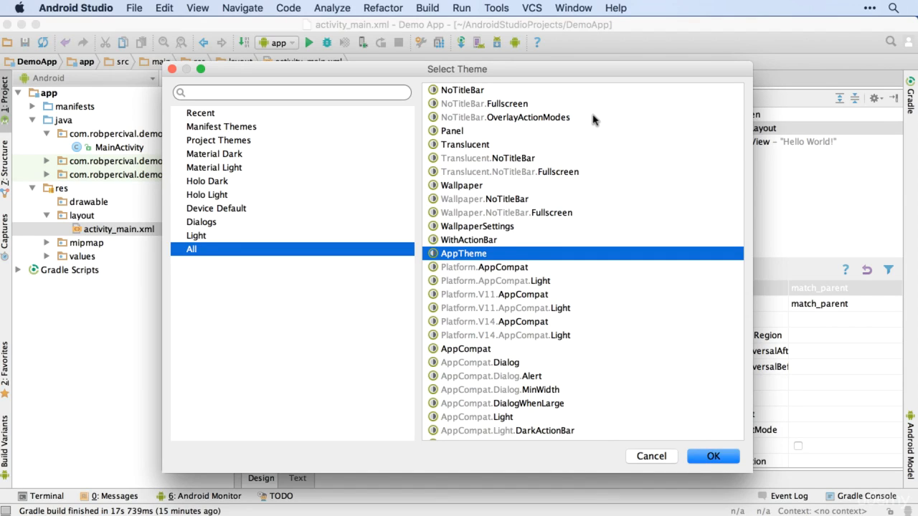
{"action": "key", "text": "Return"}
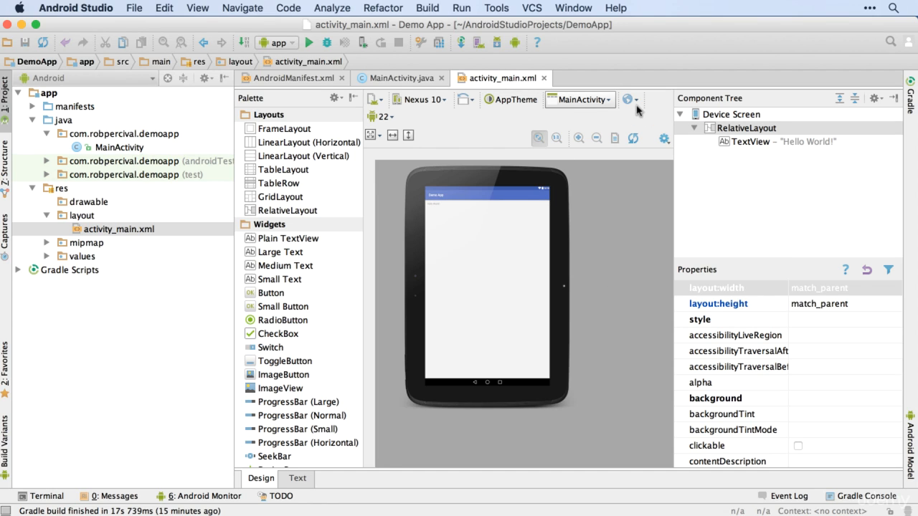
Open the layout's associated MainActivity from the designer and return to activity_main.xml.
{"action": "left_click", "coordinate": [608, 99]}
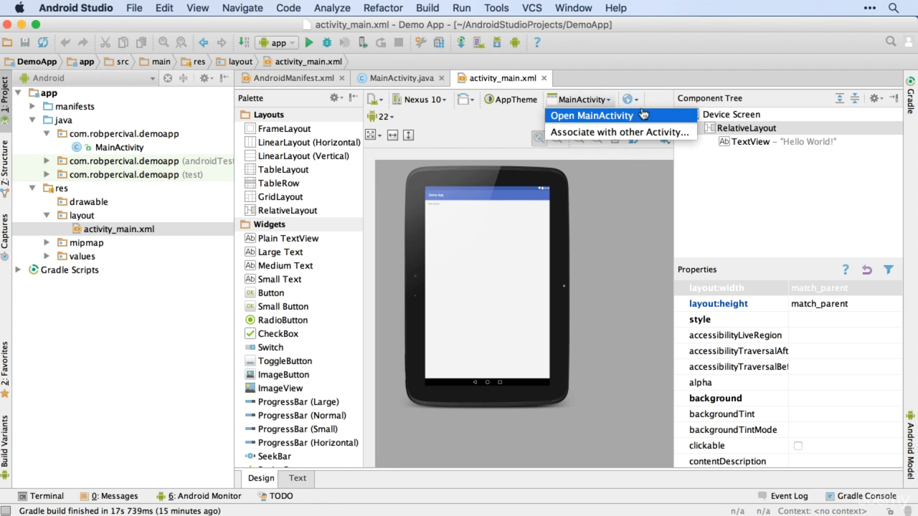
{"action": "left_click", "coordinate": [661, 123]}
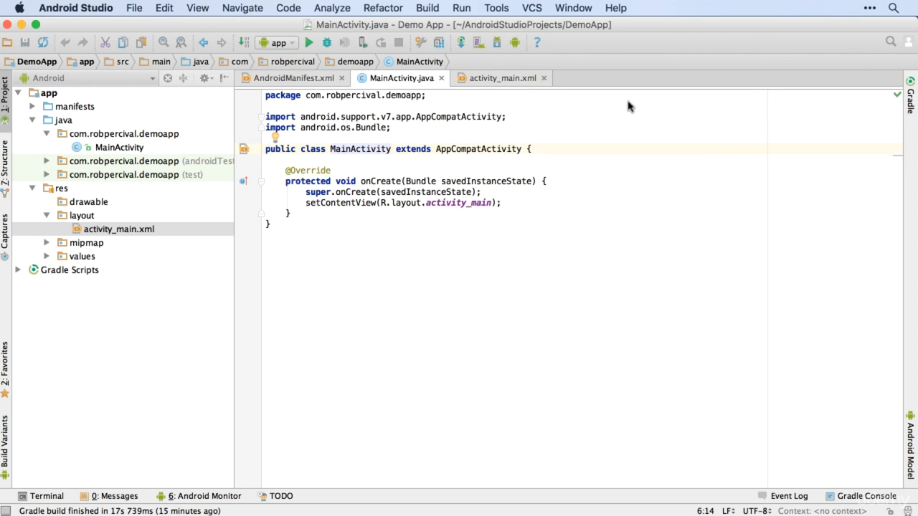
{"action": "left_click", "coordinate": [518, 78]}
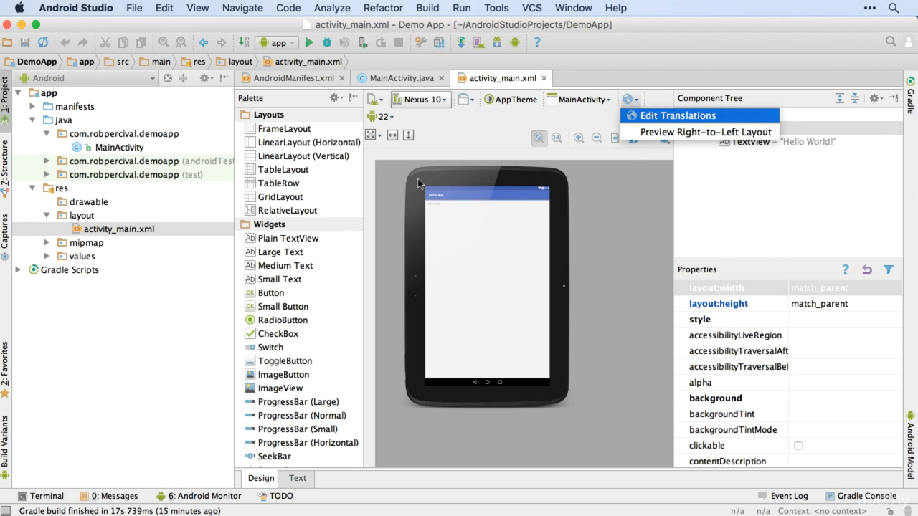
Look through the preview's translation, Android API version and rendering options, and select the "Hello World!" TextView.
{"action": "left_click", "coordinate": [655, 157]}
{"action": "key", "text": "Down"}
{"action": "key", "text": "Down"}
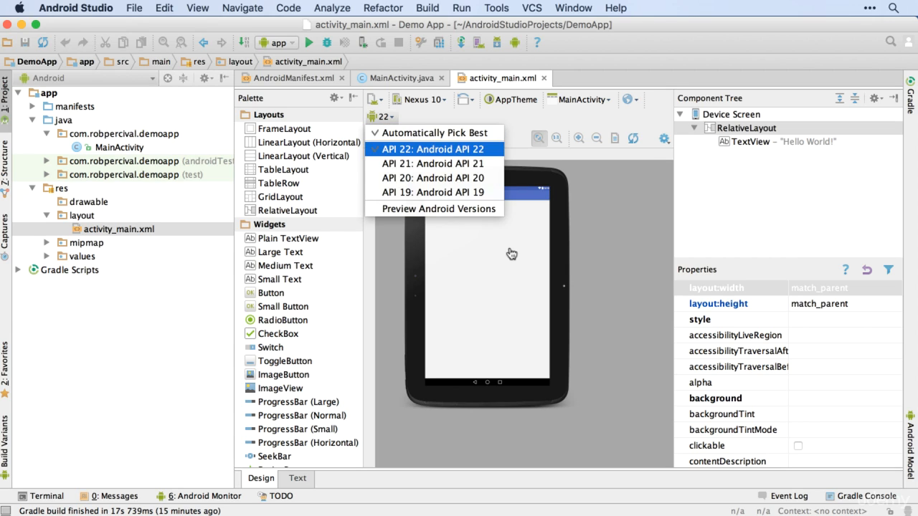
{"action": "left_click", "coordinate": [618, 138]}
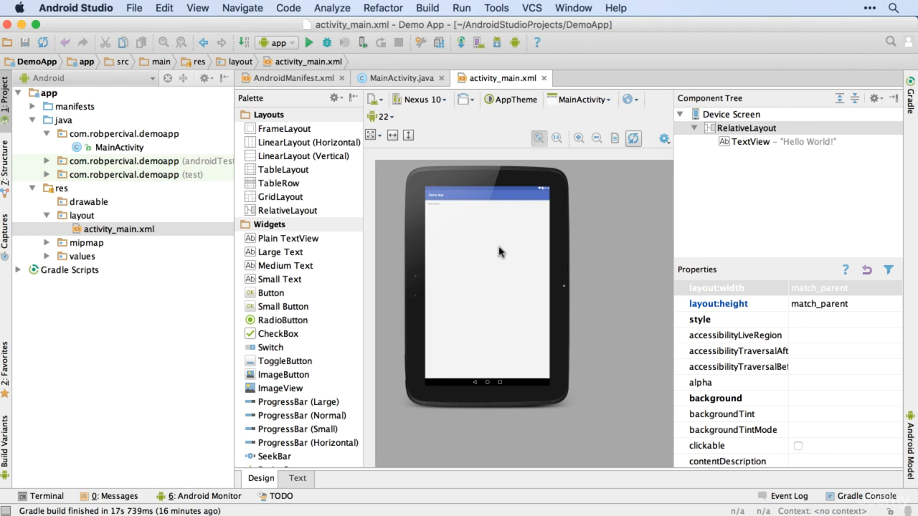
{"action": "left_click", "coordinate": [664, 138]}
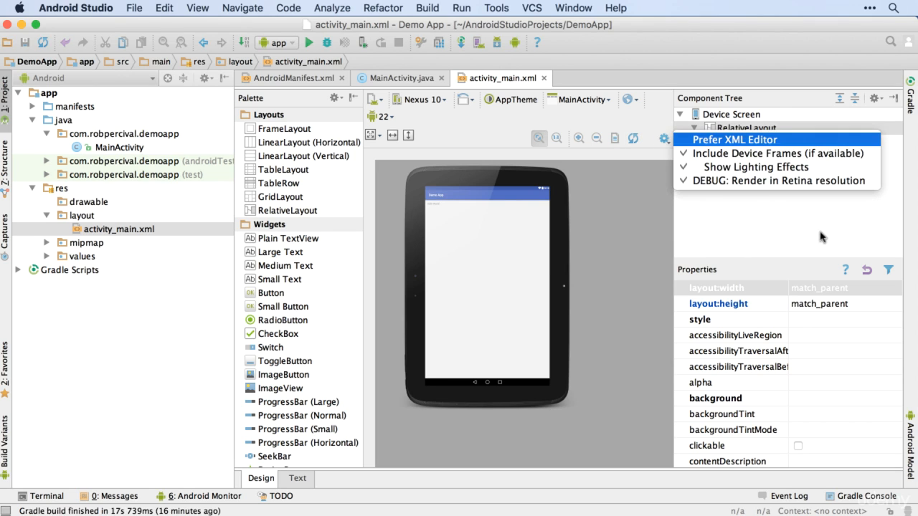
{"action": "left_click", "coordinate": [753, 104]}
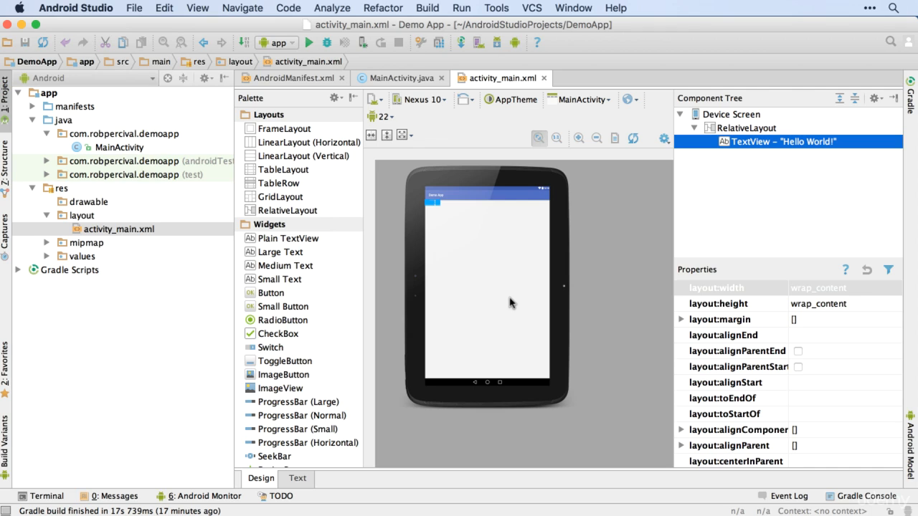
Examine the properties of the RelativeLayout and the "Hello World!" TextView in the Nexus 10 layout.
{"action": "key", "text": "plus"}
{"action": "key", "text": "plus"}
{"action": "key", "text": "plus"}
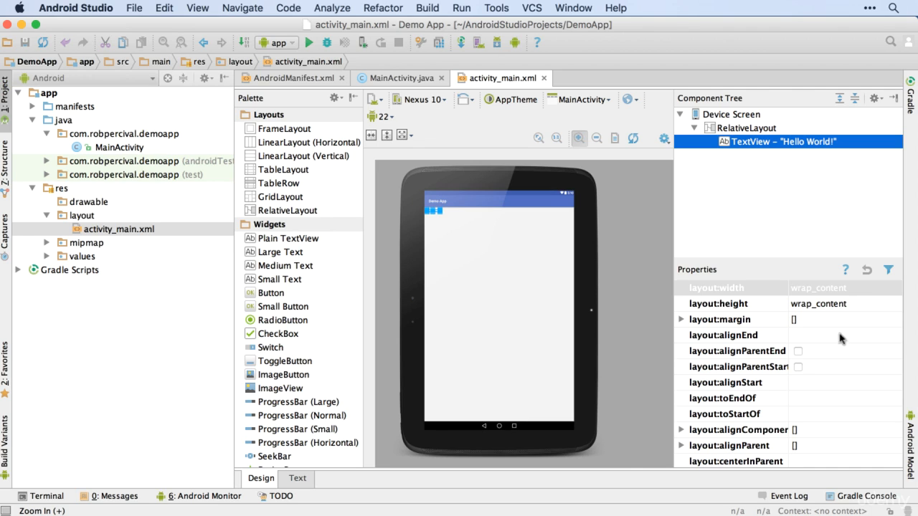
{"action": "key", "text": "plus"}
{"action": "key", "text": "plus"}
{"action": "key", "text": "plus"}
{"action": "key", "text": "plus"}
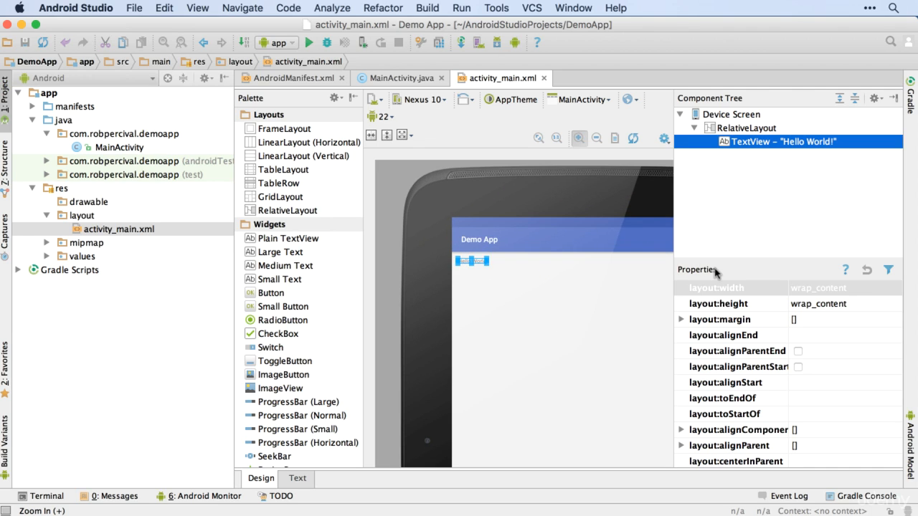
{"action": "left_click", "coordinate": [517, 306]}
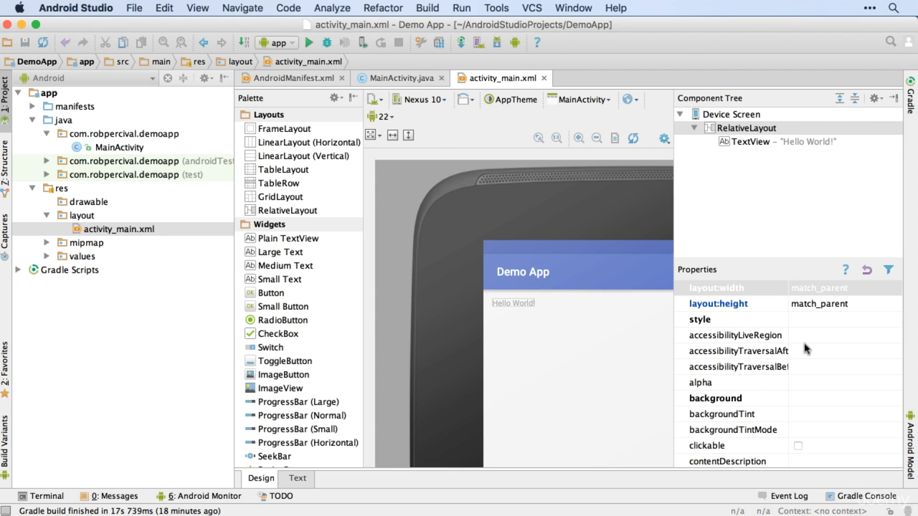
{"action": "left_click", "coordinate": [514, 303]}
{"action": "scroll", "coordinate": [804, 349], "scroll_direction": "down", "scroll_amount": 5}
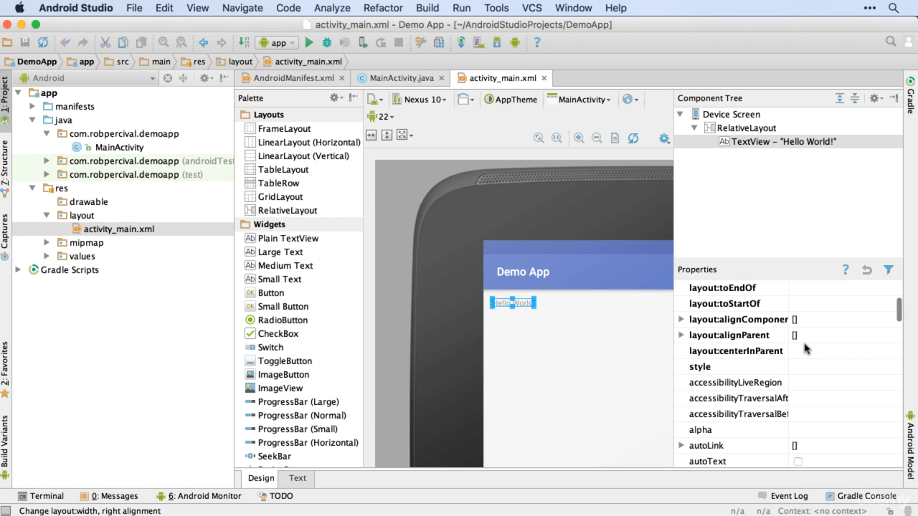
{"action": "scroll", "coordinate": [805, 349], "scroll_direction": "down", "scroll_amount": 15}
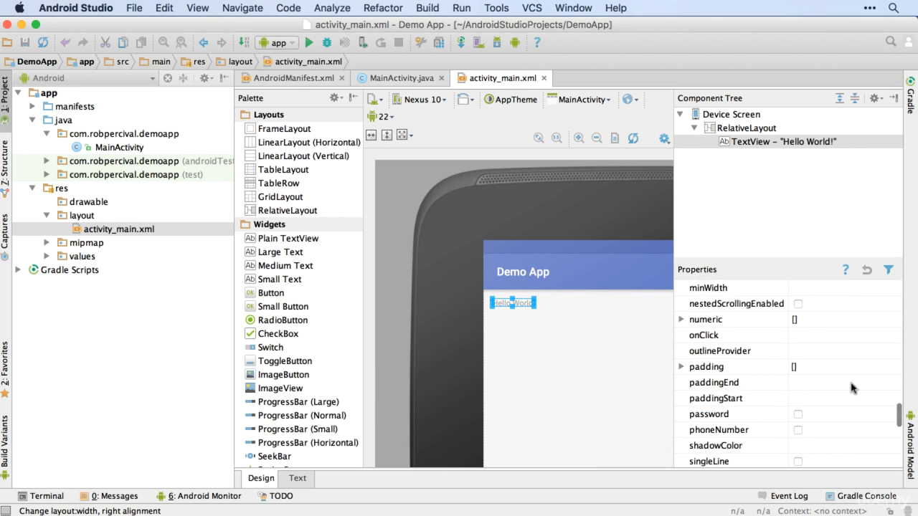
{"action": "scroll", "coordinate": [852, 388], "scroll_direction": "down", "scroll_amount": 5}
{"action": "scroll", "coordinate": [851, 388], "scroll_direction": "up", "scroll_amount": 15}
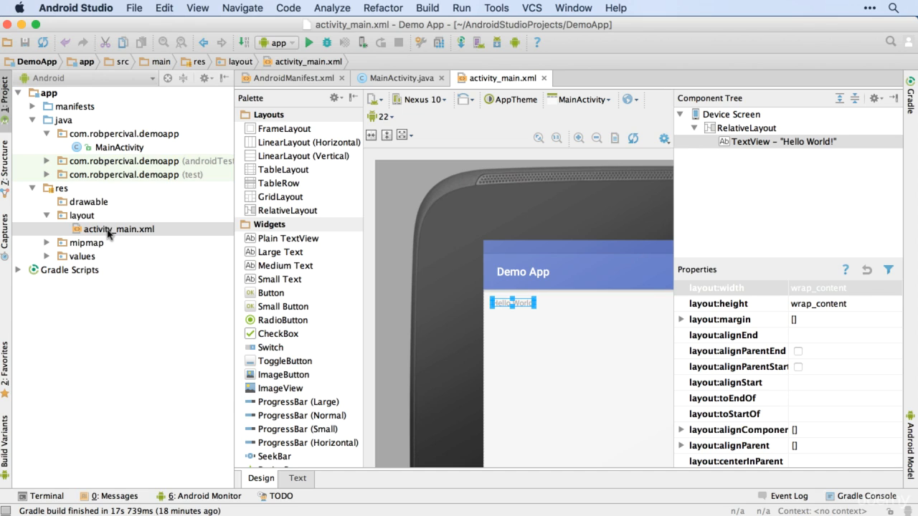
Open MainActivity from the project tree to view its code, and return to the activity_main.xml layout.
{"action": "double_click", "coordinate": [127, 150]}
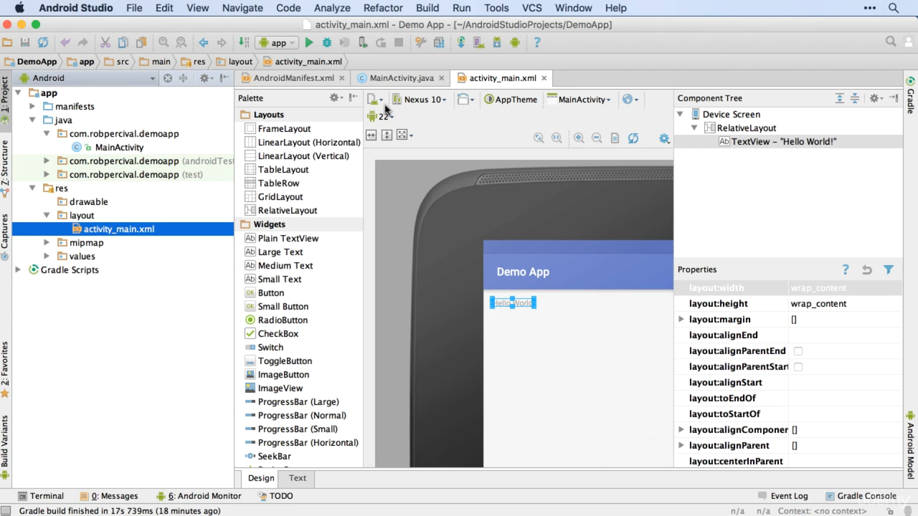
{"action": "left_click", "coordinate": [119, 147]}
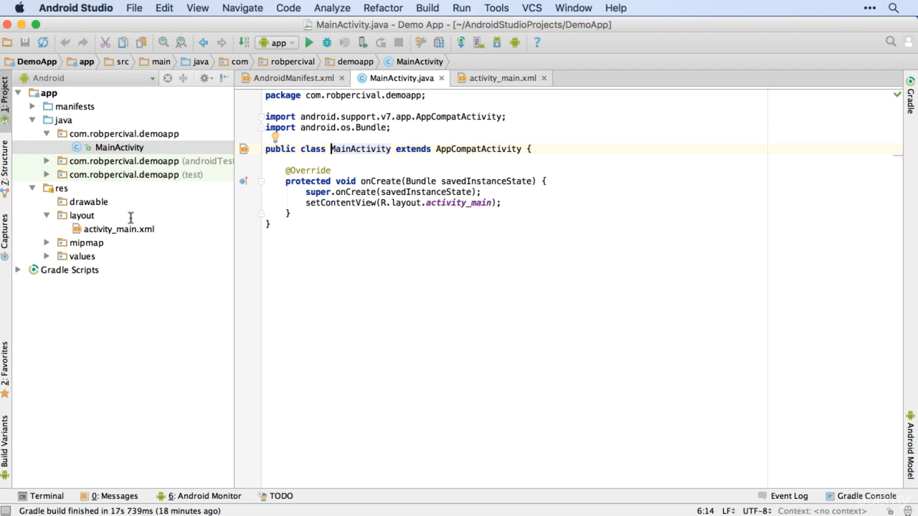
{"action": "key", "text": "Page_Down"}
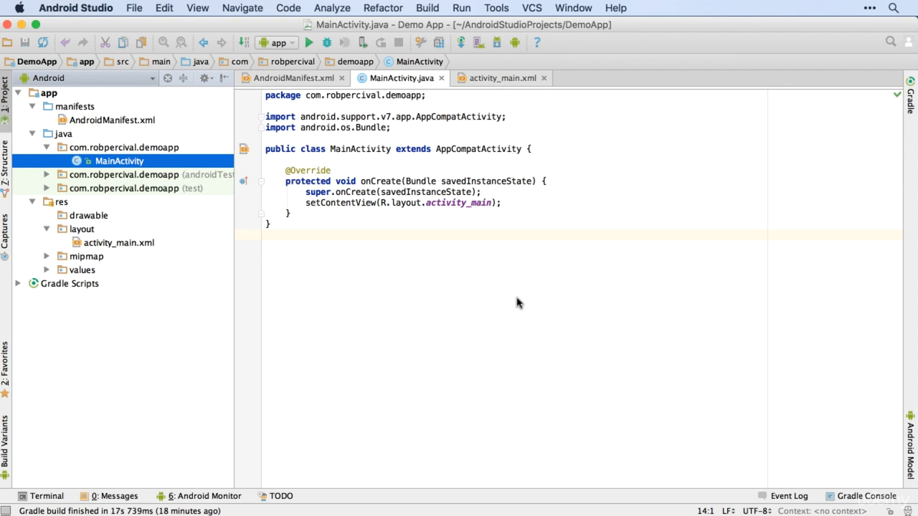
{"action": "left_click", "coordinate": [503, 78]}
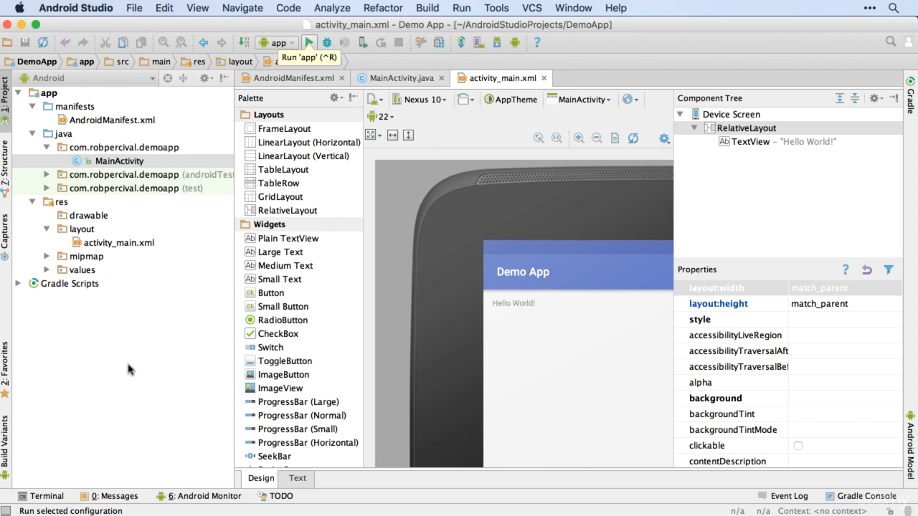
Run the app, start creating a new emulator for it, and look through the phone hardware definitions.
{"action": "key", "text": "ctrl+r"}
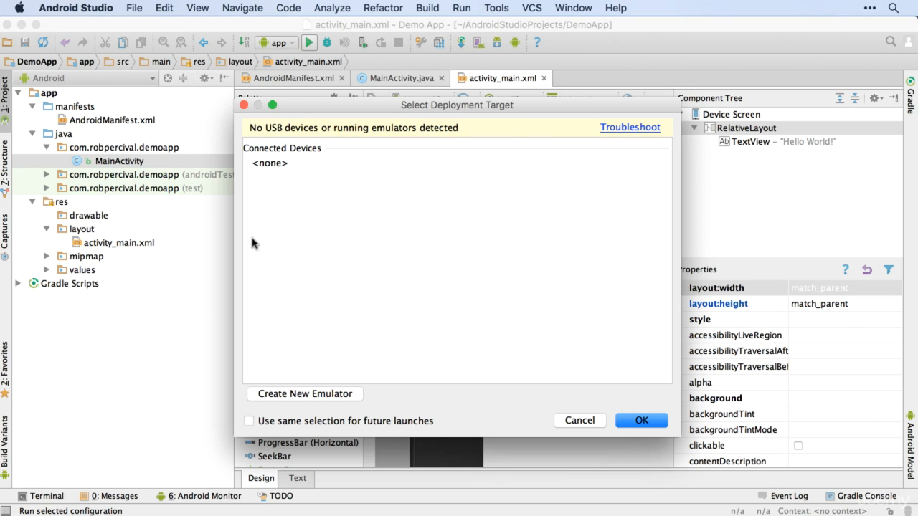
{"action": "left_click", "coordinate": [305, 394]}
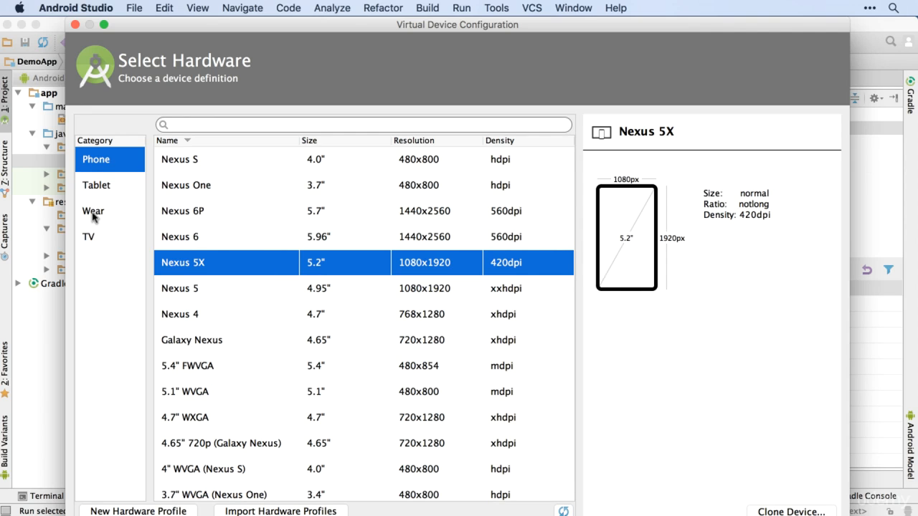
{"action": "scroll", "coordinate": [497, 395], "scroll_direction": "down", "scroll_amount": 5}
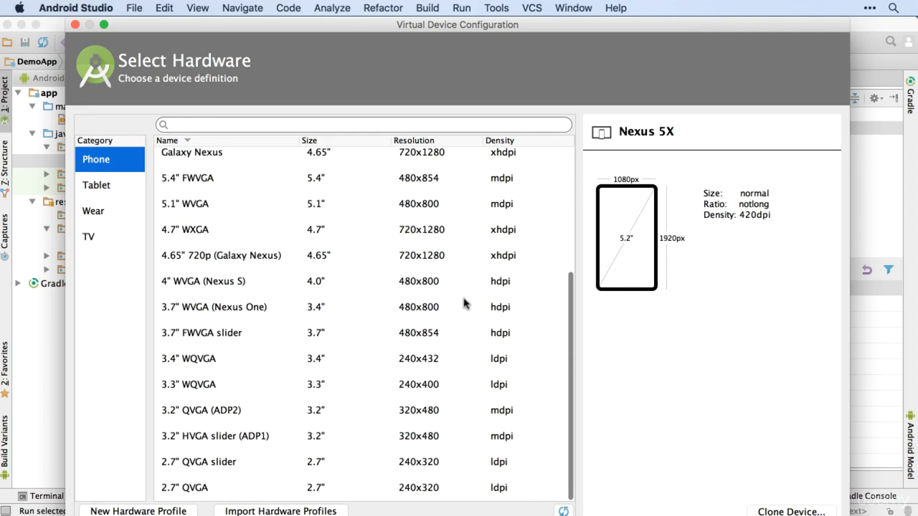
{"action": "scroll", "coordinate": [445, 287], "scroll_direction": "up", "scroll_amount": 4}
{"action": "scroll", "coordinate": [430, 269], "scroll_direction": "up", "scroll_amount": 1}
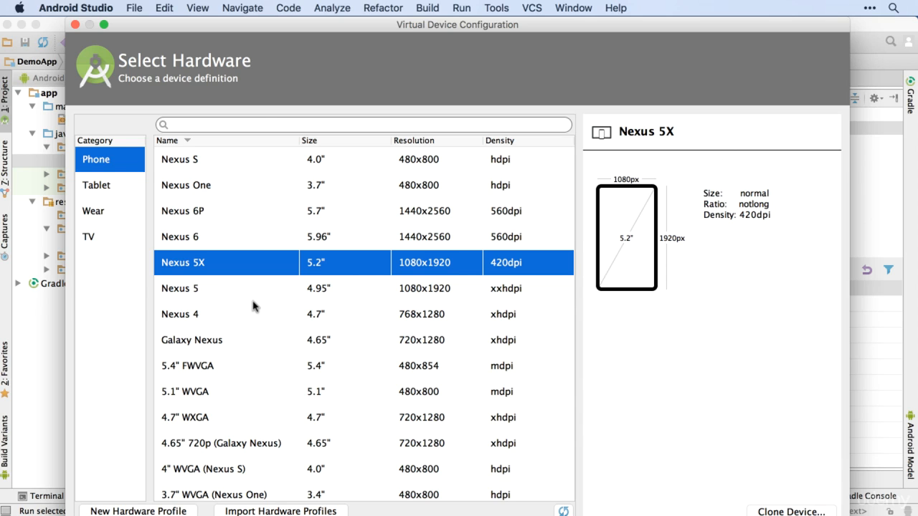
Choose the Nexus S phone hardware and the Lollipop API 22 x86 system image for the emulator.
{"action": "key", "text": "Up"}
{"action": "key", "text": "Up"}
{"action": "key", "text": "Up"}
{"action": "key", "text": "Up"}
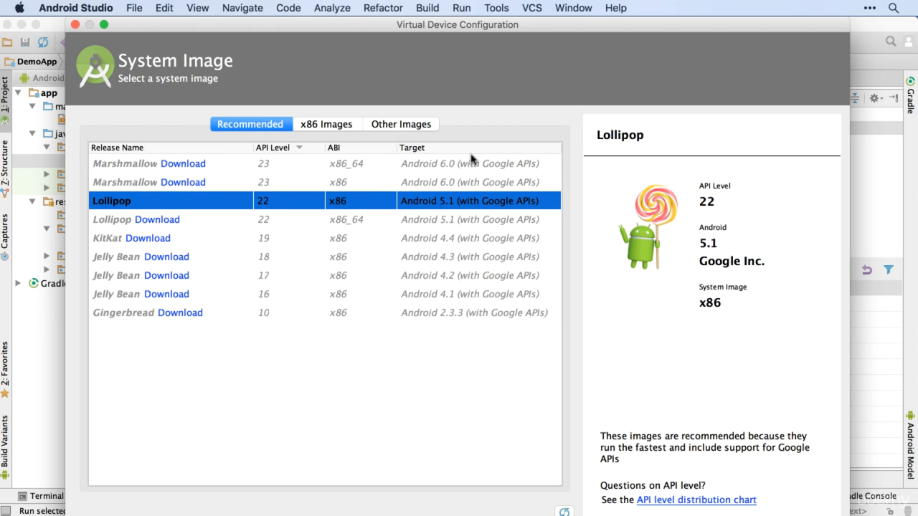
{"action": "left_click", "coordinate": [308, 127]}
{"action": "key", "text": "Return"}
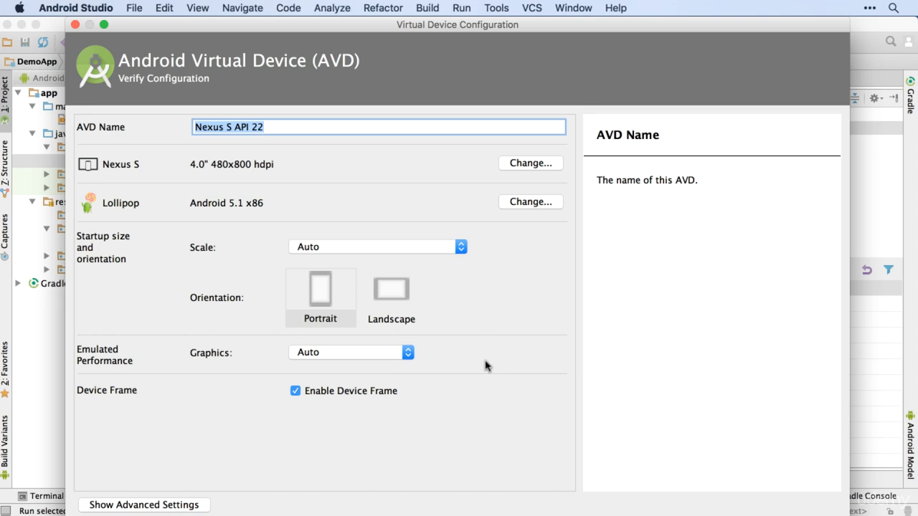
Look through the emulator's graphics rendering options and leave them on Auto.
{"action": "left_click", "coordinate": [327, 352]}
{"action": "key", "text": "Down"}
{"action": "key", "text": "Down"}
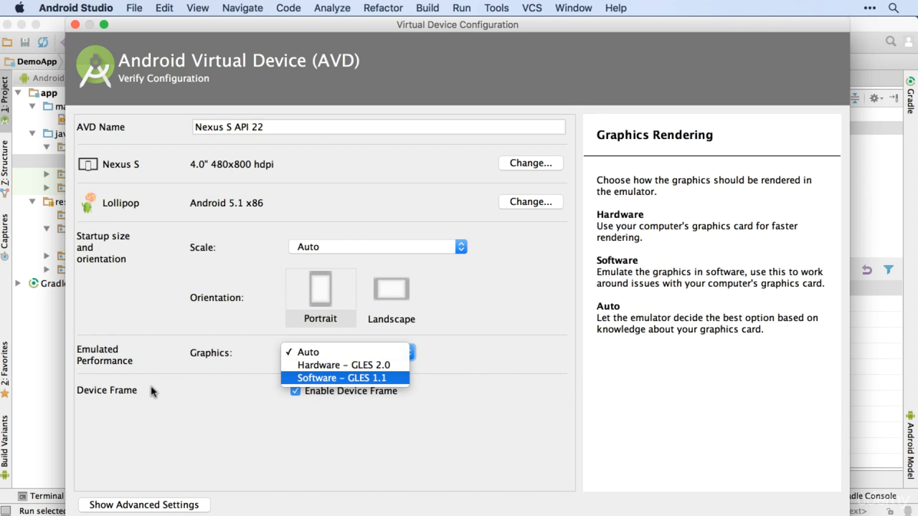
{"action": "key", "text": "Up"}
{"action": "key", "text": "Up"}
{"action": "key", "text": "Down"}
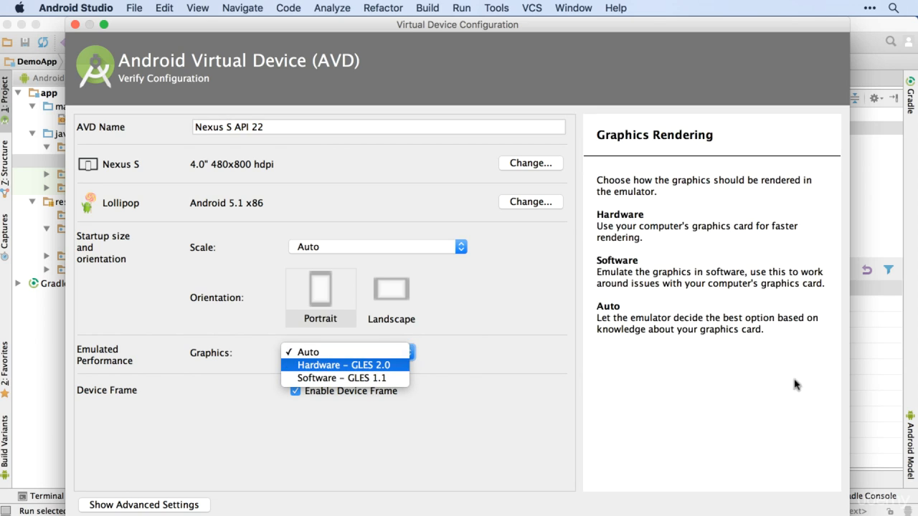
{"action": "key", "text": "Escape"}
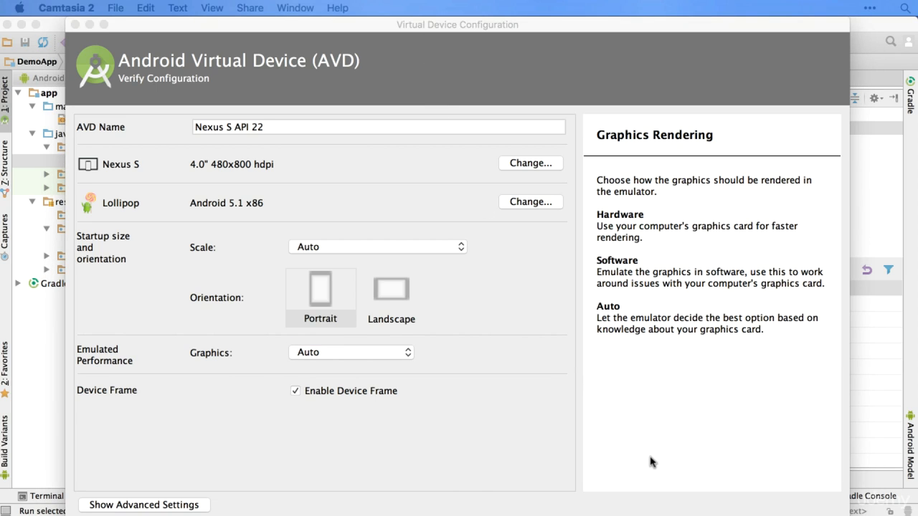
Finish creating the Nexus S API 22 emulator and launch the app on it, using the same selection for future launches.
{"action": "left_click_drag", "start_coordinate": [607, 20], "coordinate": [611, 21]}
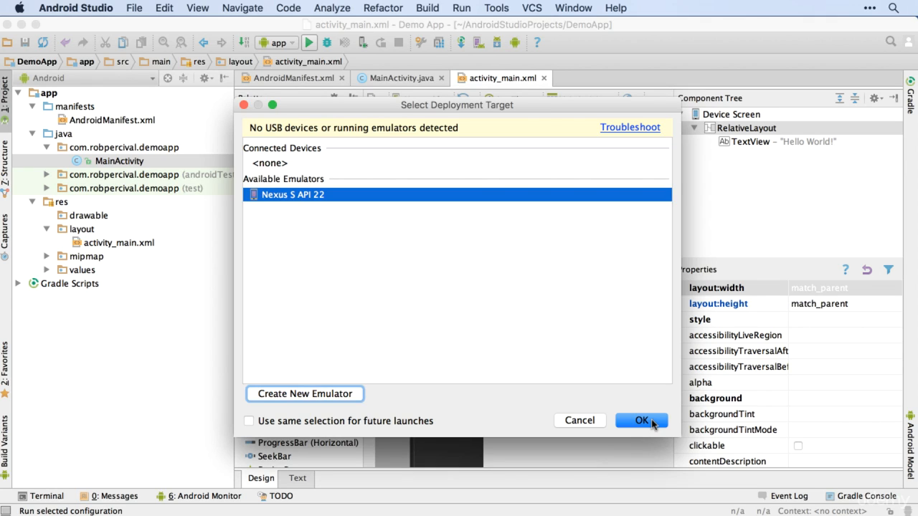
{"action": "key", "text": "Tab"}
{"action": "key", "text": "space"}
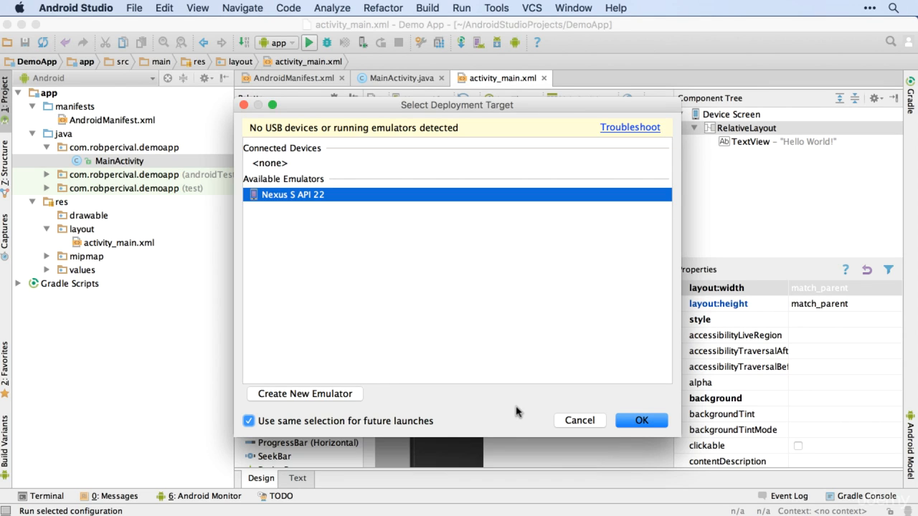
{"action": "key", "text": "Return"}
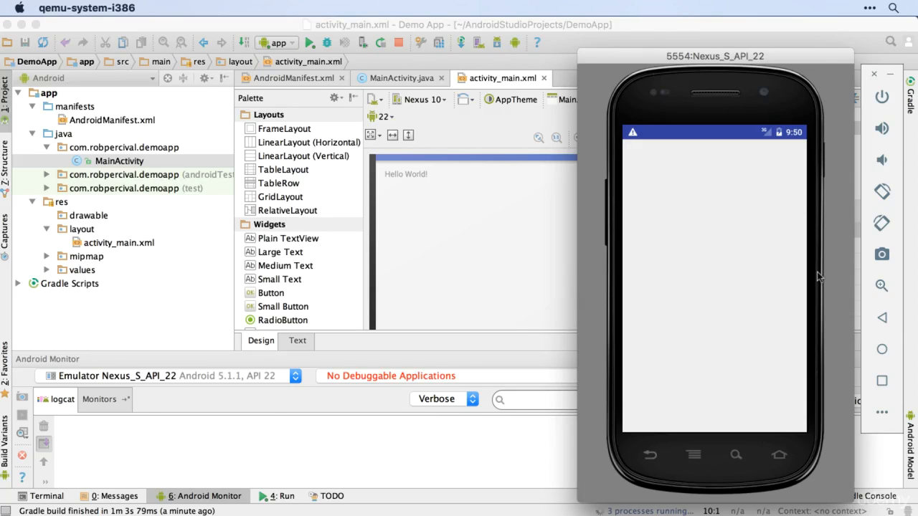
Rotate the running emulator through landscape and upside-down orientations and return it to upright portrait.
{"action": "key", "text": "super+Left"}
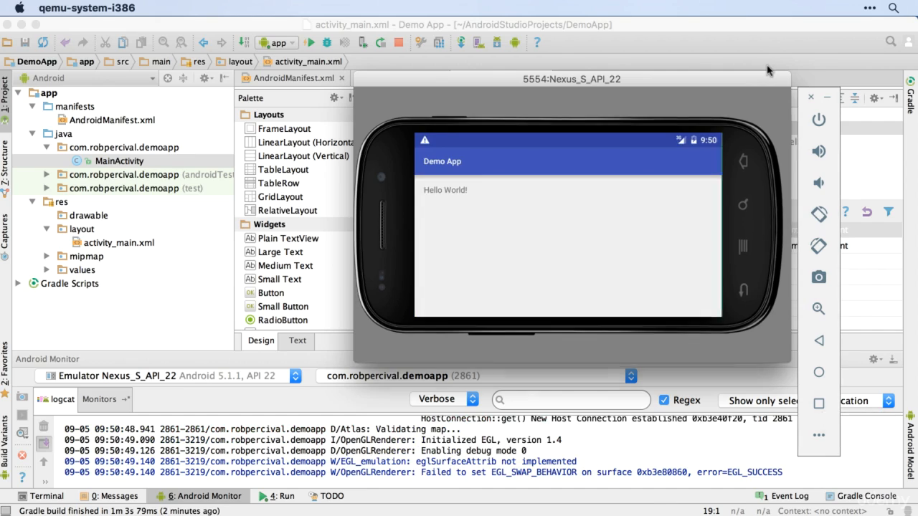
{"action": "key", "text": "super+Left"}
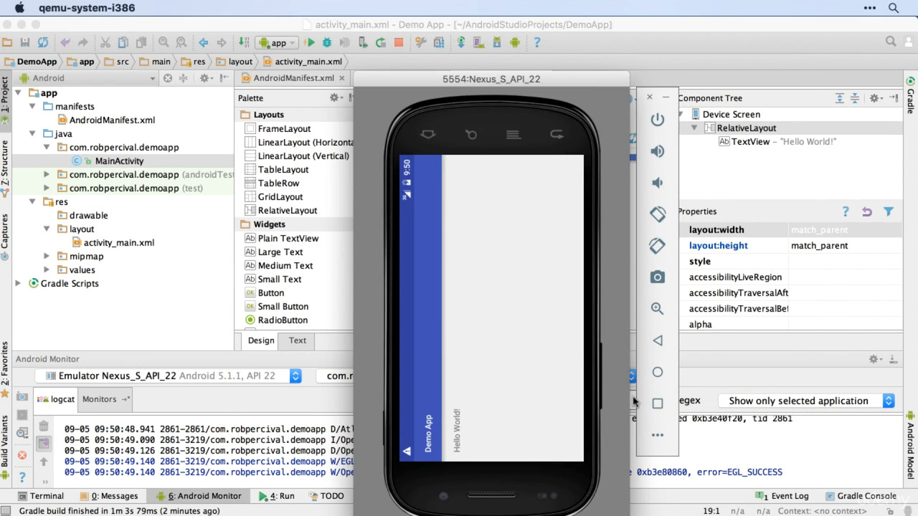
{"action": "left_click_drag", "start_coordinate": [563, 79], "coordinate": [732, 65]}
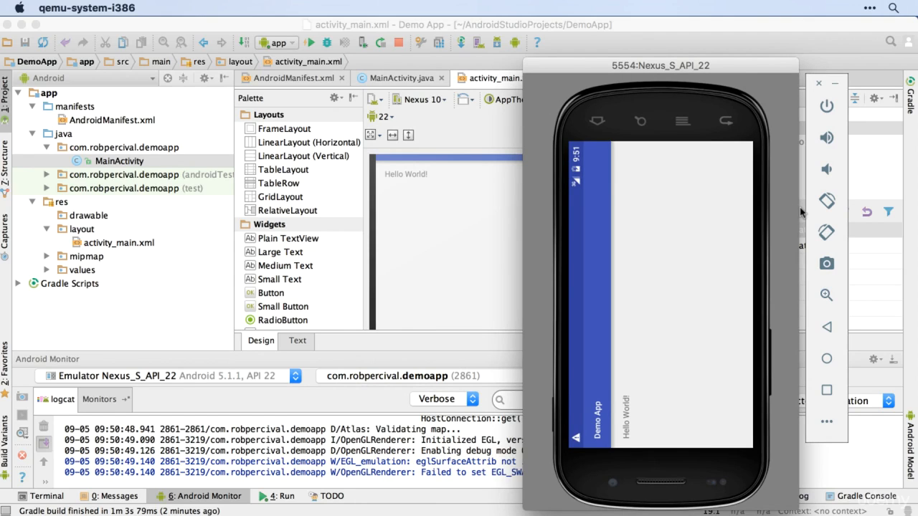
{"action": "key", "text": "super+Left"}
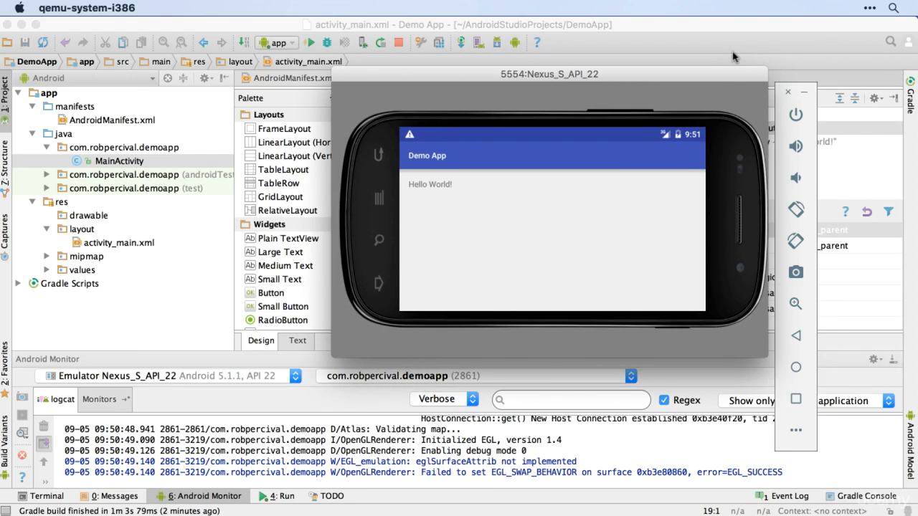
{"action": "key", "text": "super+Right"}
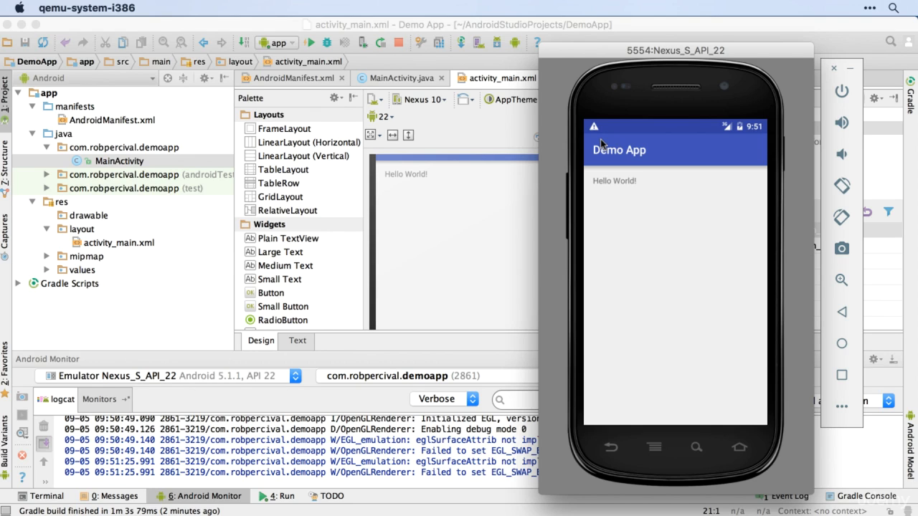
Switch back to Android Studio, zoom out the layout preview, and read through the demo app's logcat output.
{"action": "key", "text": "super+Tab"}
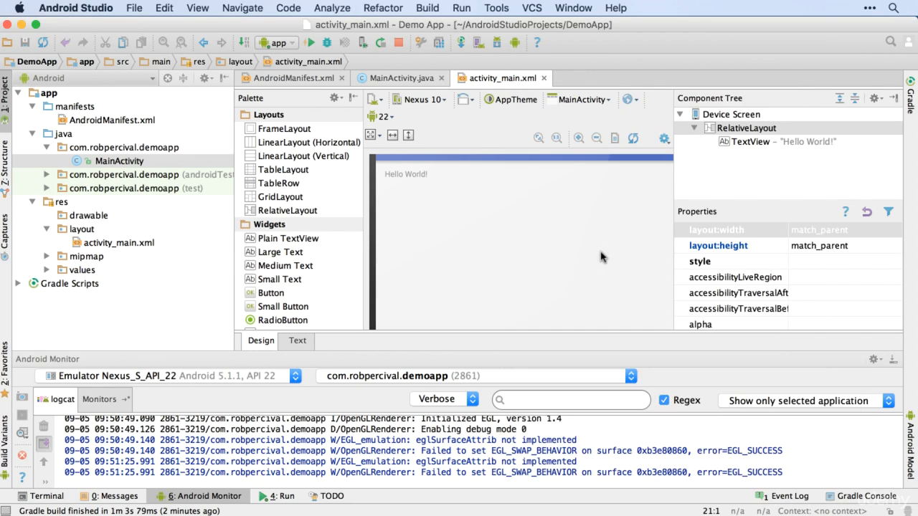
{"action": "left_click", "coordinate": [597, 138]}
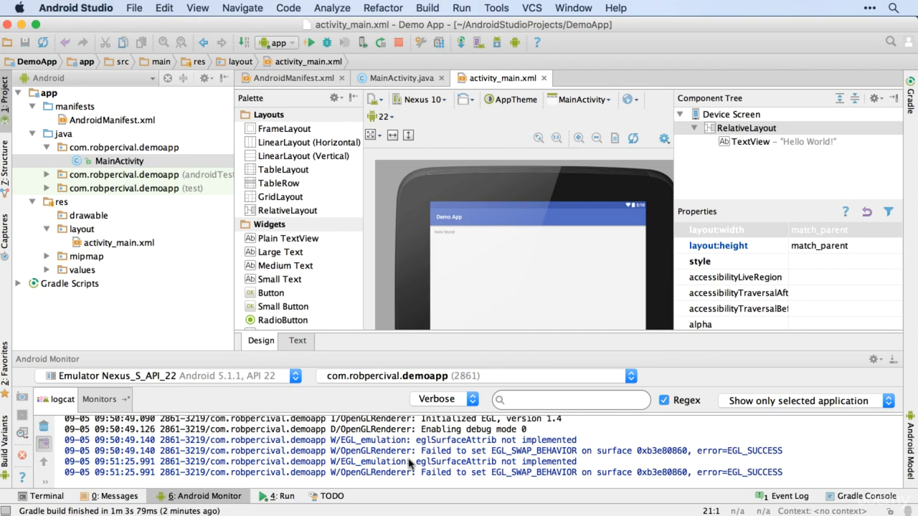
{"action": "scroll", "coordinate": [409, 462], "scroll_direction": "up", "scroll_amount": 10}
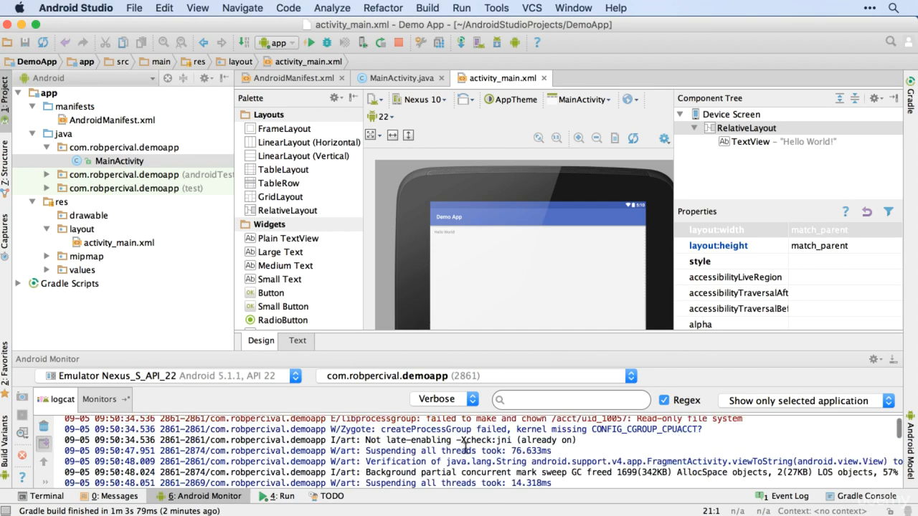
{"action": "scroll", "coordinate": [430, 448], "scroll_direction": "down", "scroll_amount": 10}
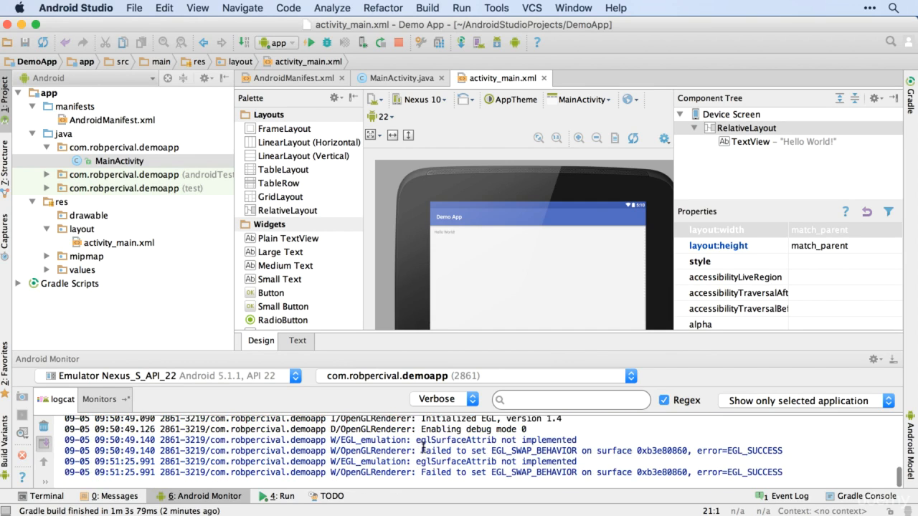
{"action": "scroll", "coordinate": [424, 448], "scroll_direction": "up", "scroll_amount": 10}
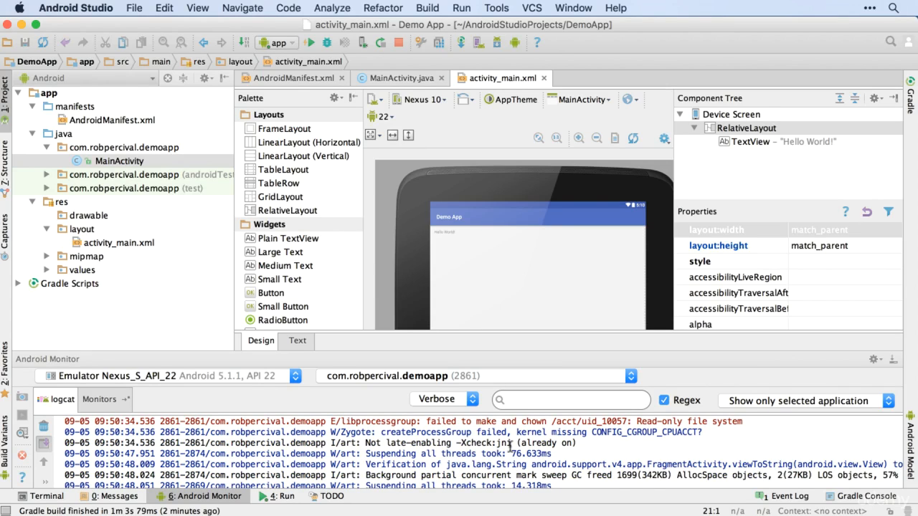
{"action": "scroll", "coordinate": [509, 446], "scroll_direction": "down", "scroll_amount": 10}
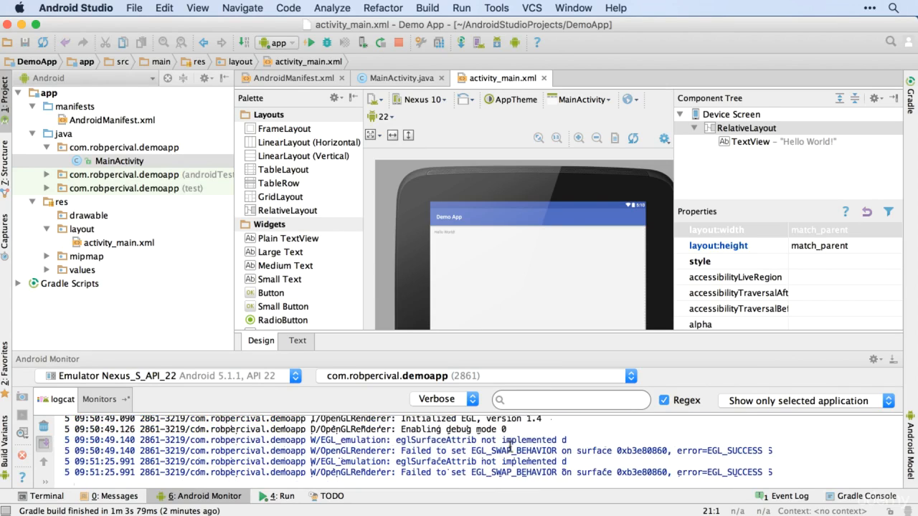
{"action": "scroll", "coordinate": [509, 446], "scroll_direction": "left", "scroll_amount": 2}
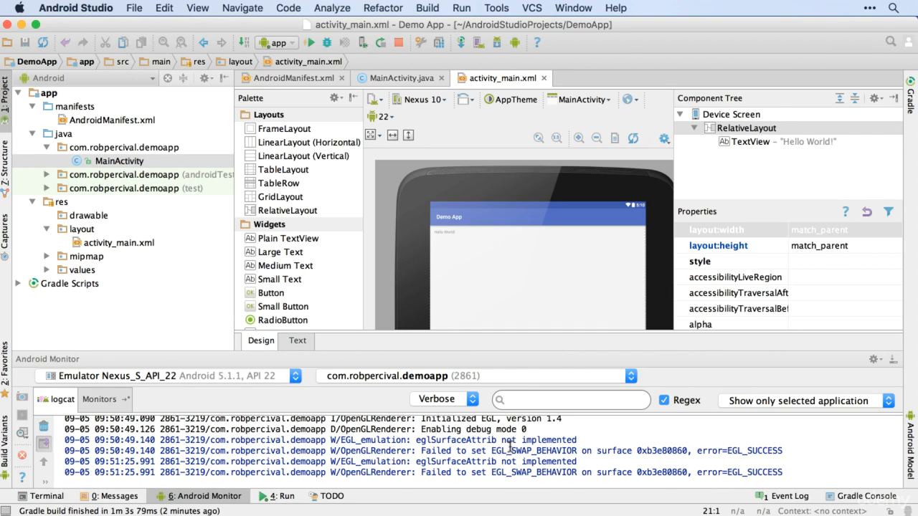
{"action": "scroll", "coordinate": [509, 447], "scroll_direction": "right", "scroll_amount": 1}
{"action": "scroll", "coordinate": [510, 446], "scroll_direction": "up", "scroll_amount": 10}
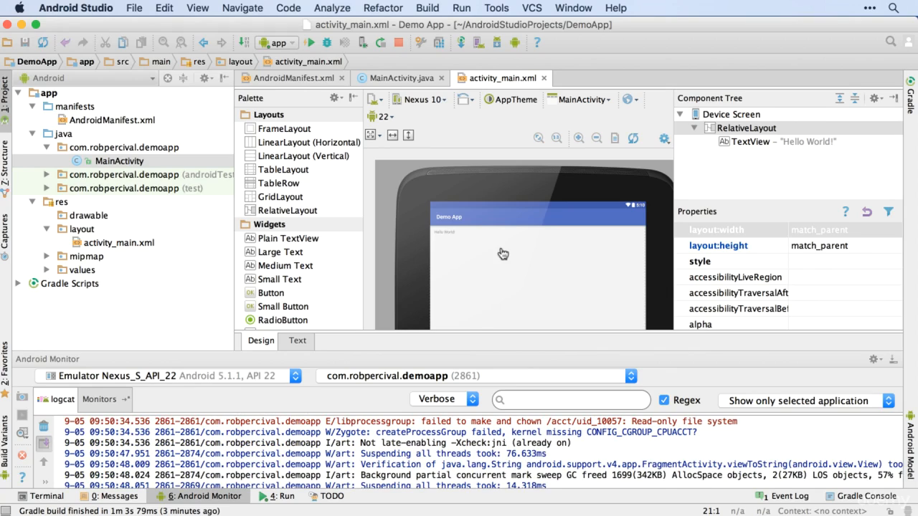
View the app in the emulator again, then switch back to Android Studio and select activity_main.xml in the project tree.
{"action": "key", "text": "super+Tab"}
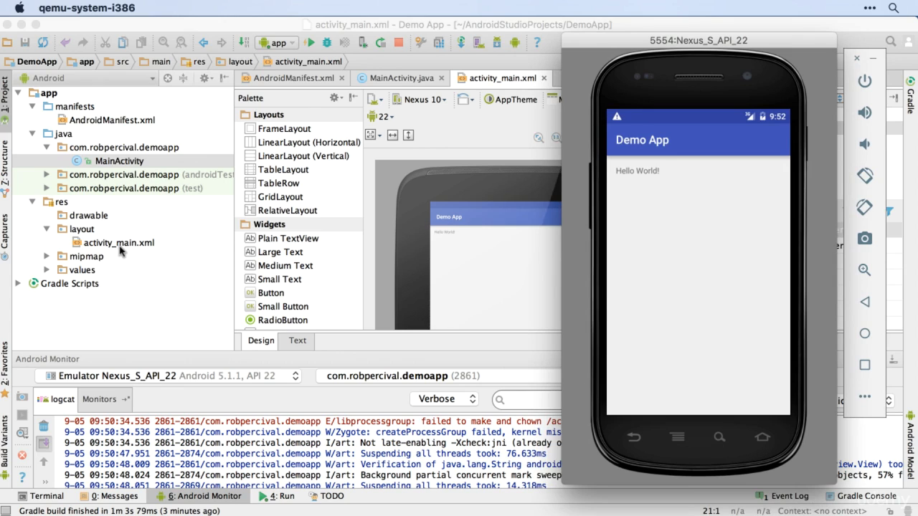
{"action": "left_click", "coordinate": [122, 159]}
{"action": "left_click", "coordinate": [119, 243]}
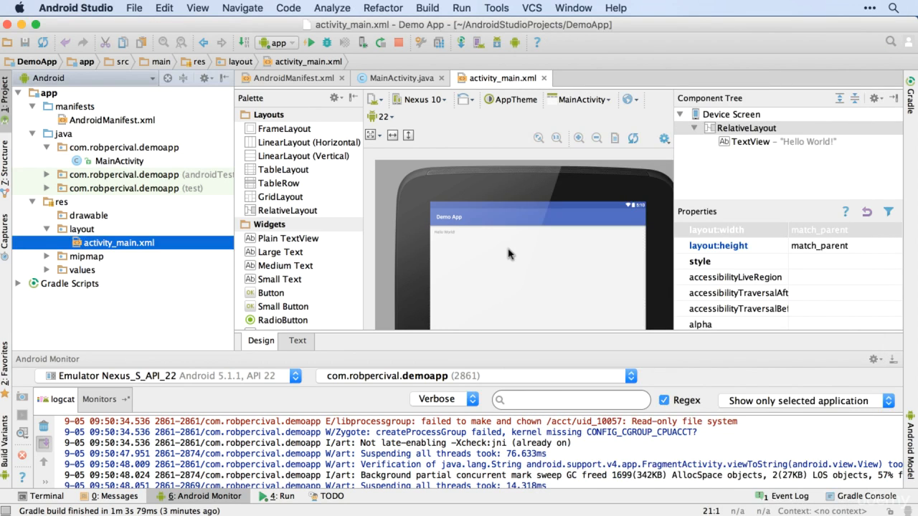